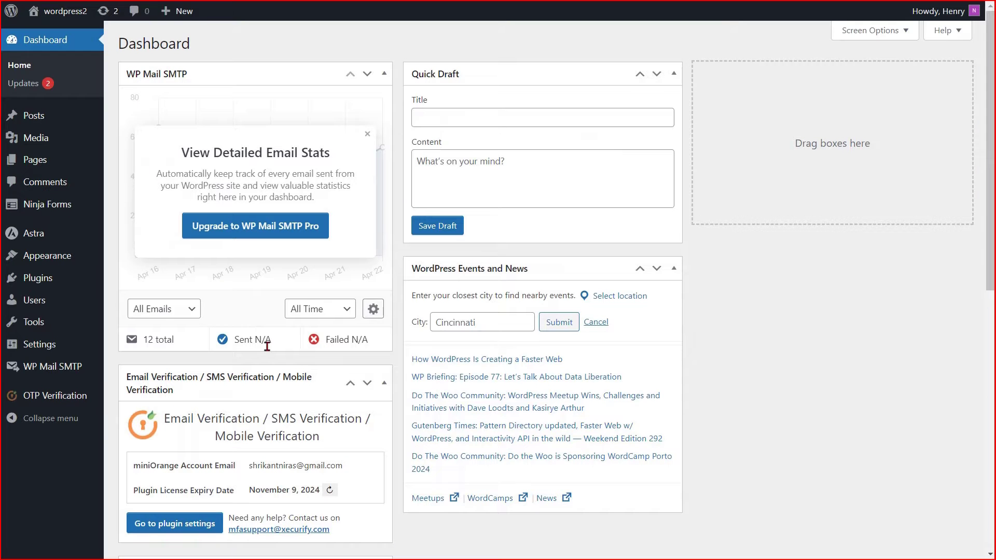
In OTP Verification Forms, search 'Ninja Form' and select Ninja Forms (Above version 3.0)
mouse_move(61, 398)
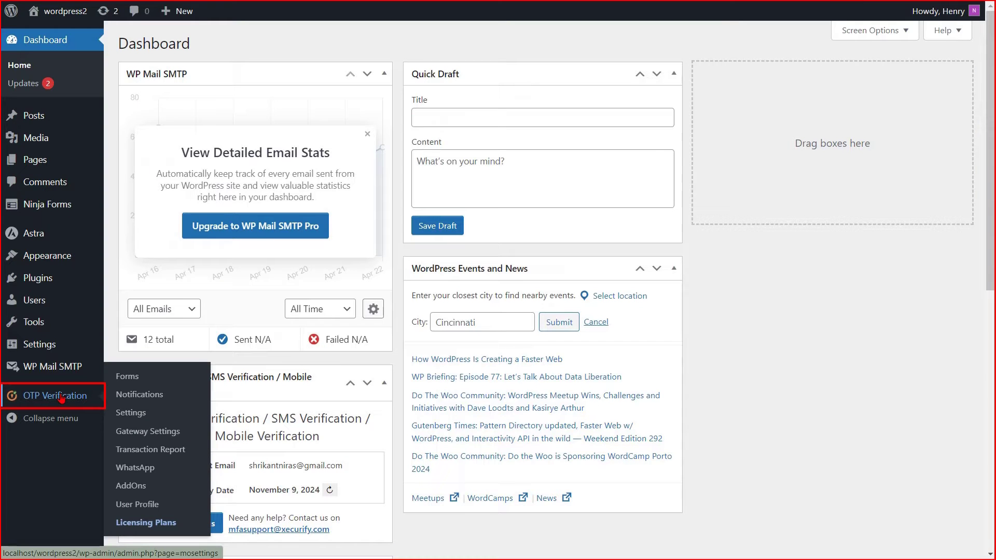
left_click(61, 398)
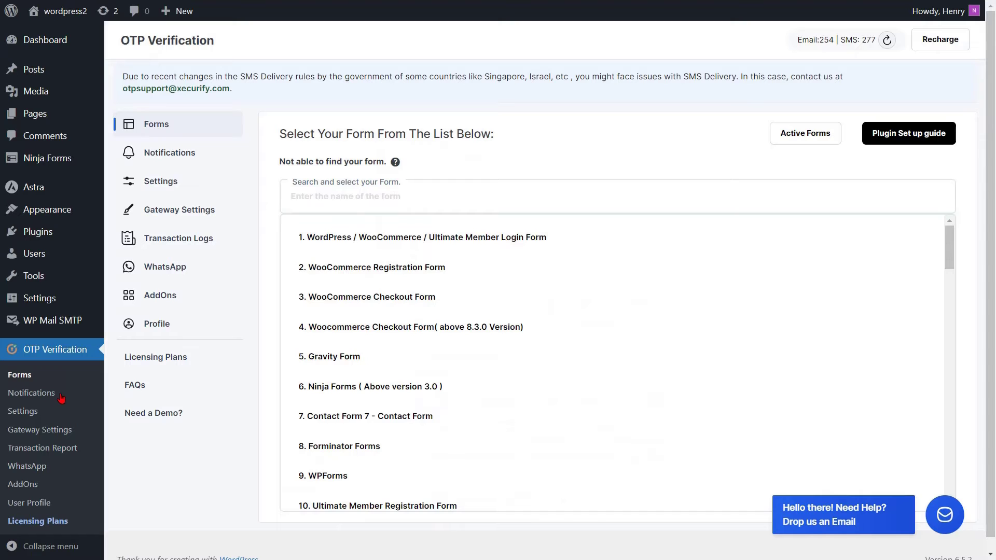
left_click(343, 196)
type("Ninja Form")
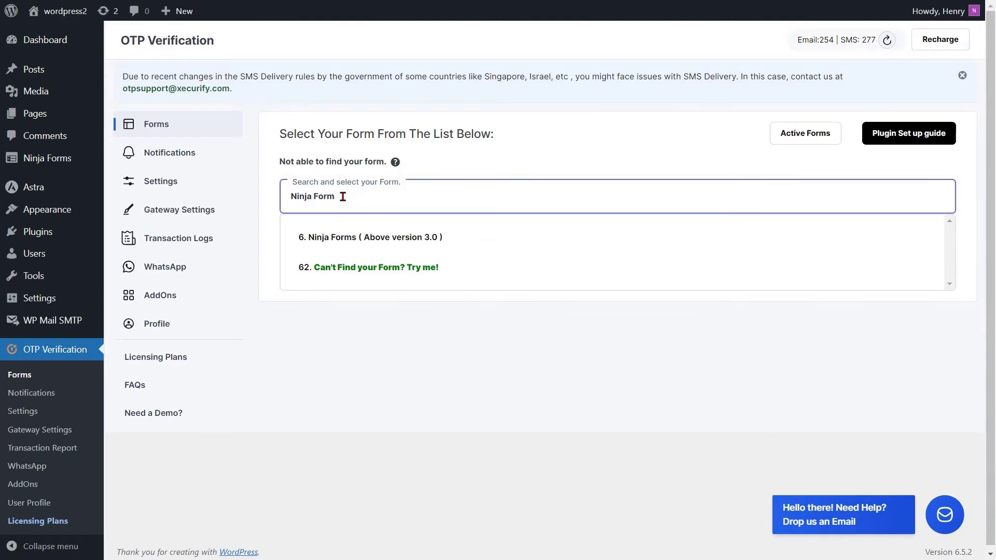
left_click(345, 239)
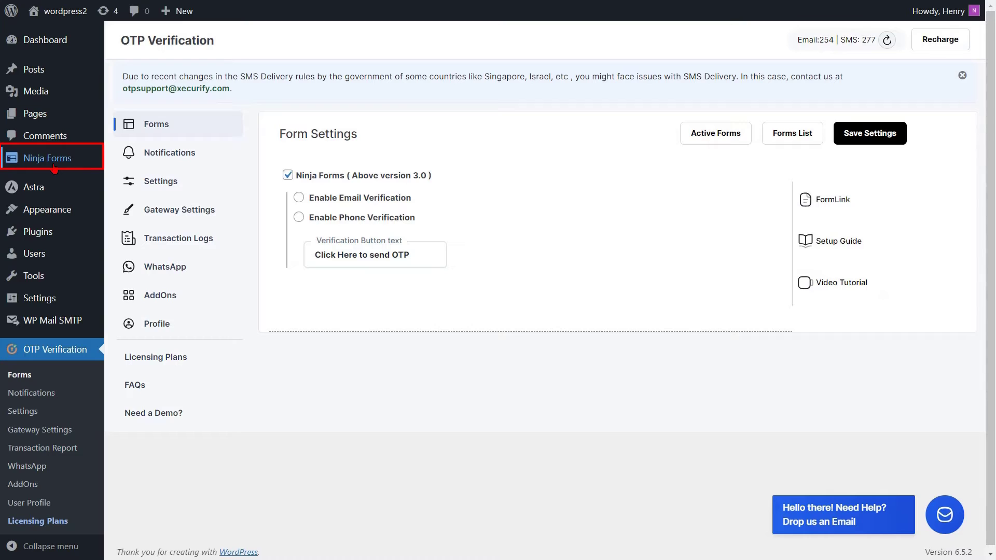
Turn on Form Builder Dev Mode in Ninja Forms Advanced Settings and save the settings
mouse_move(50, 168)
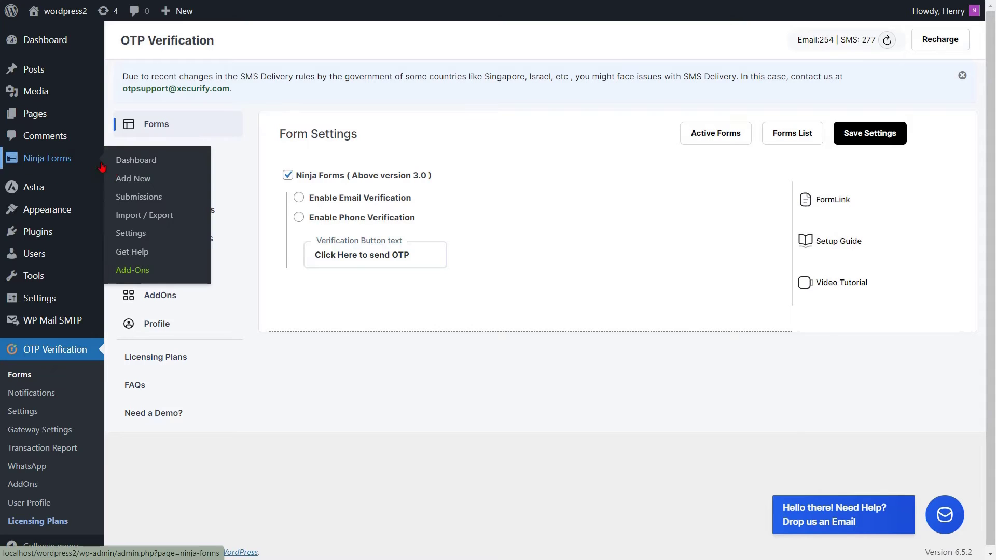
left_click(143, 235)
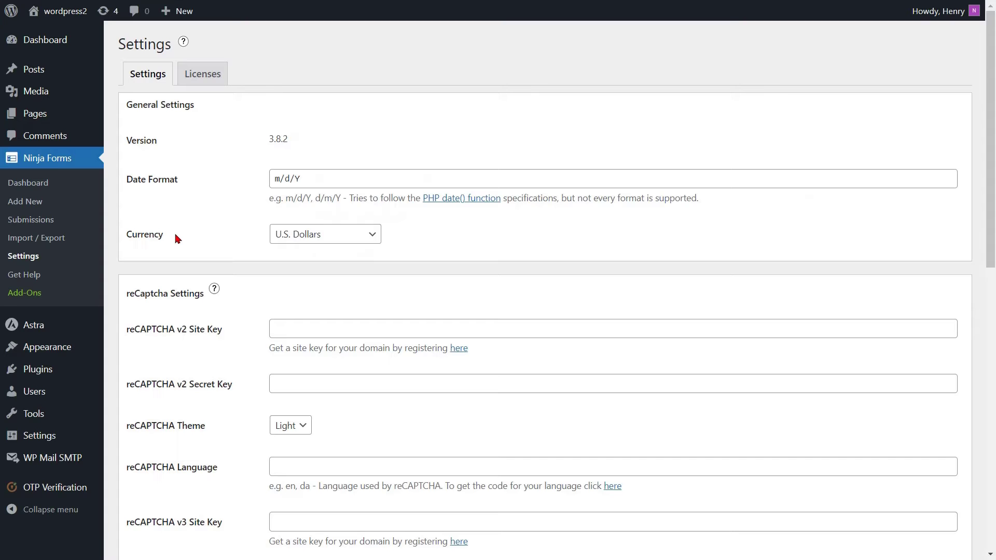
scroll(176, 238, "down", 10)
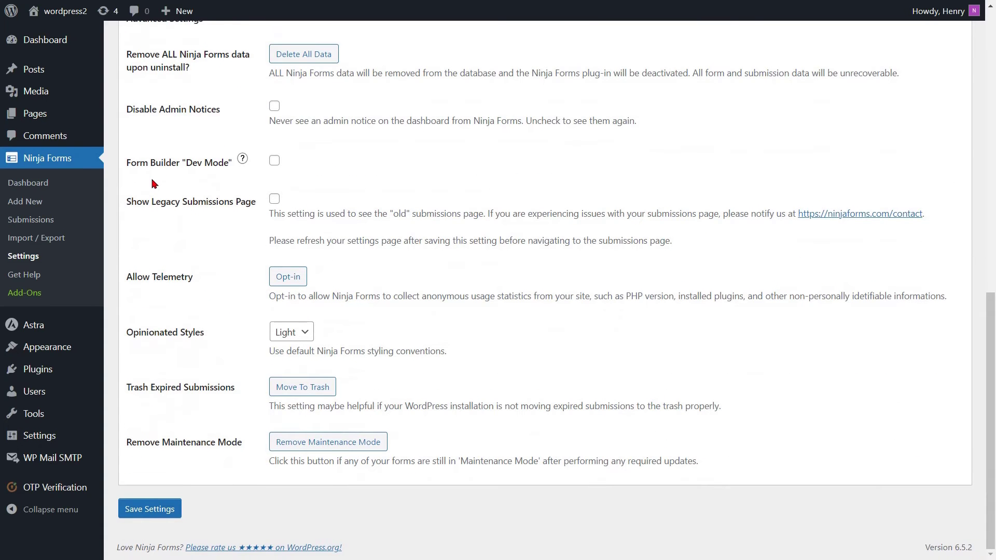
left_click(275, 162)
left_click(150, 511)
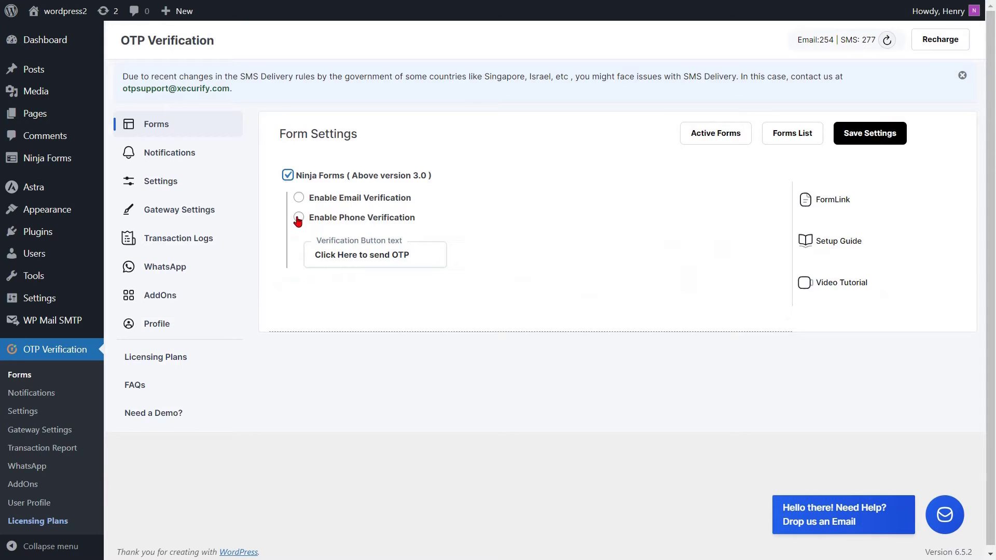
Enable Phone Verification for Ninja Forms, look up the form list, and enter Form ID 1
left_click(299, 218)
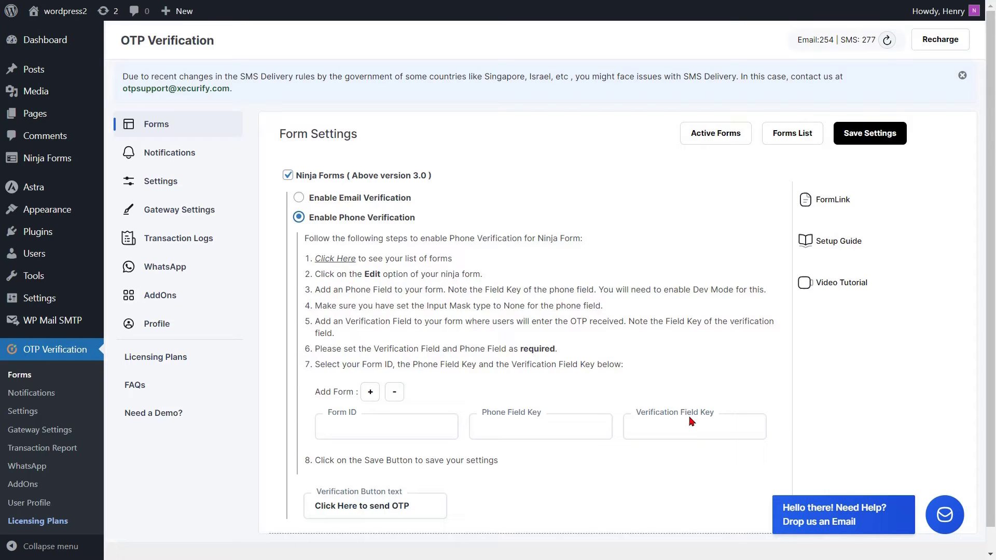
left_click(336, 262)
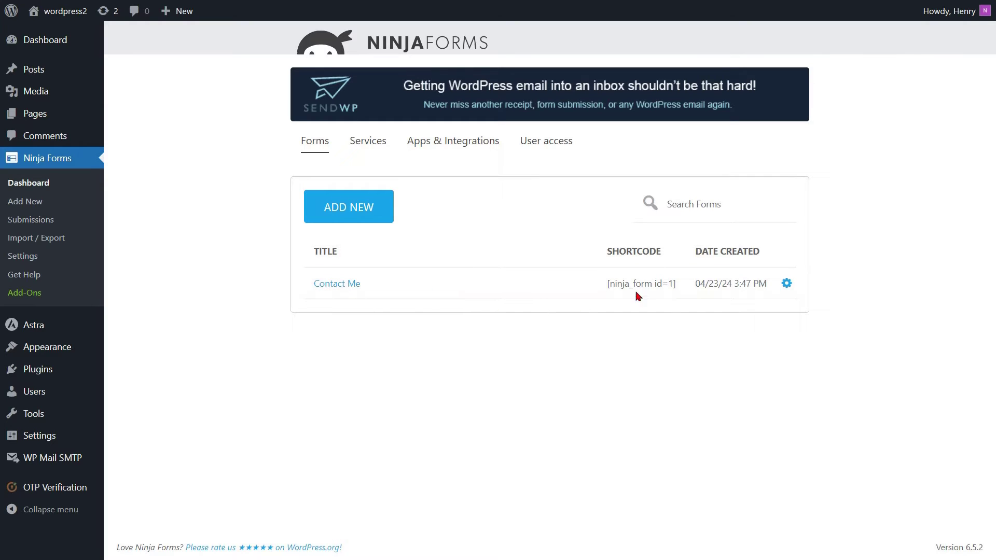
key("alt+Left")
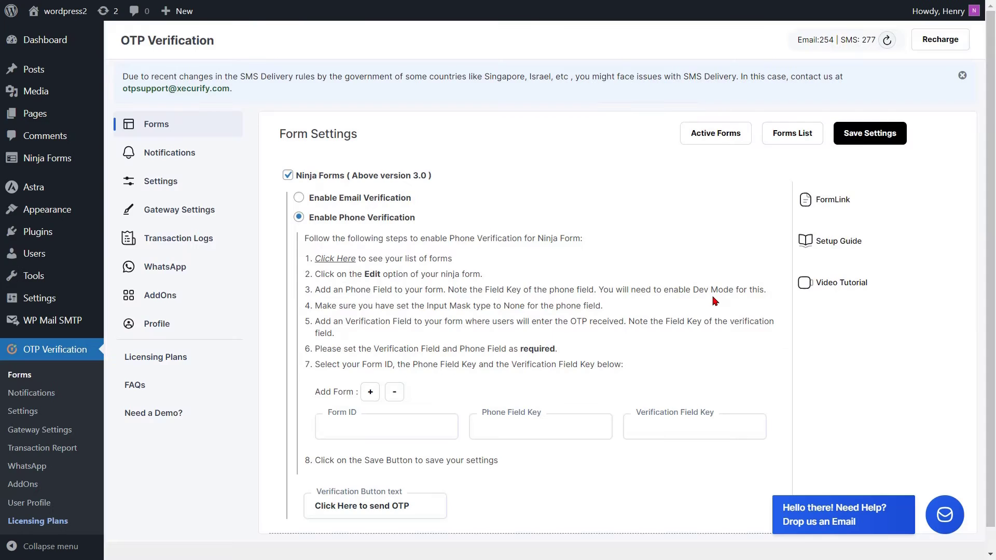
left_click(358, 425)
type("1")
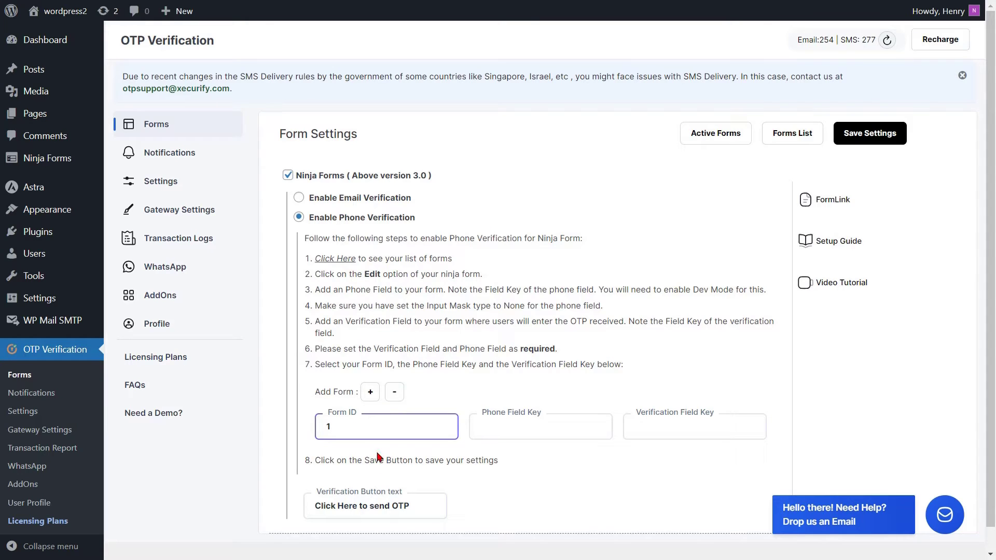
key("alt+Right")
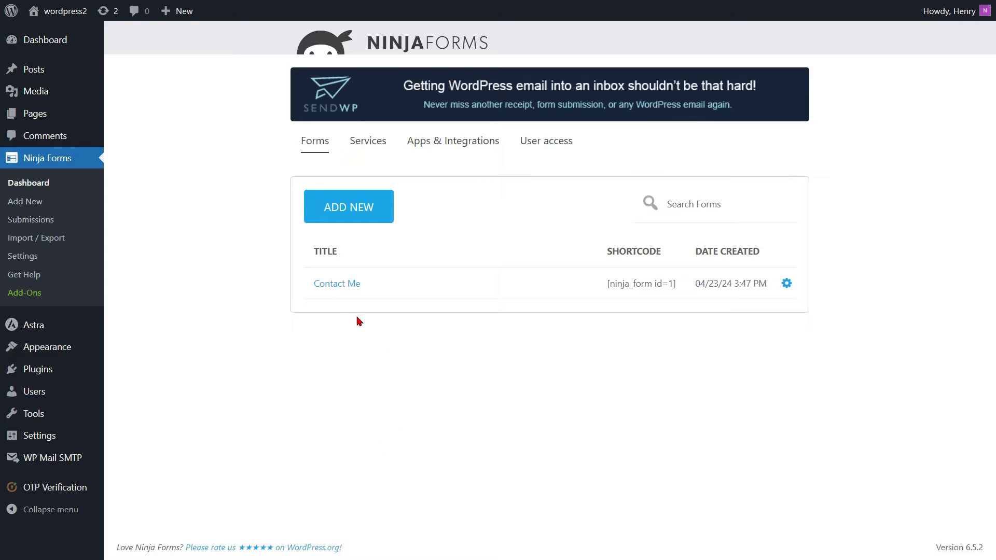
Add a required Phone field below Email in the Contact Me form
left_click(335, 286)
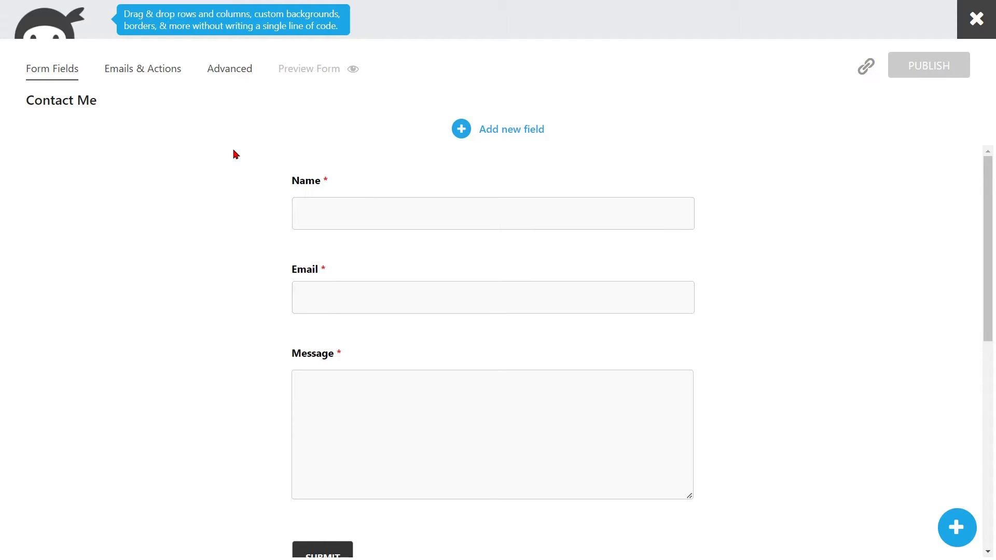
left_click(461, 129)
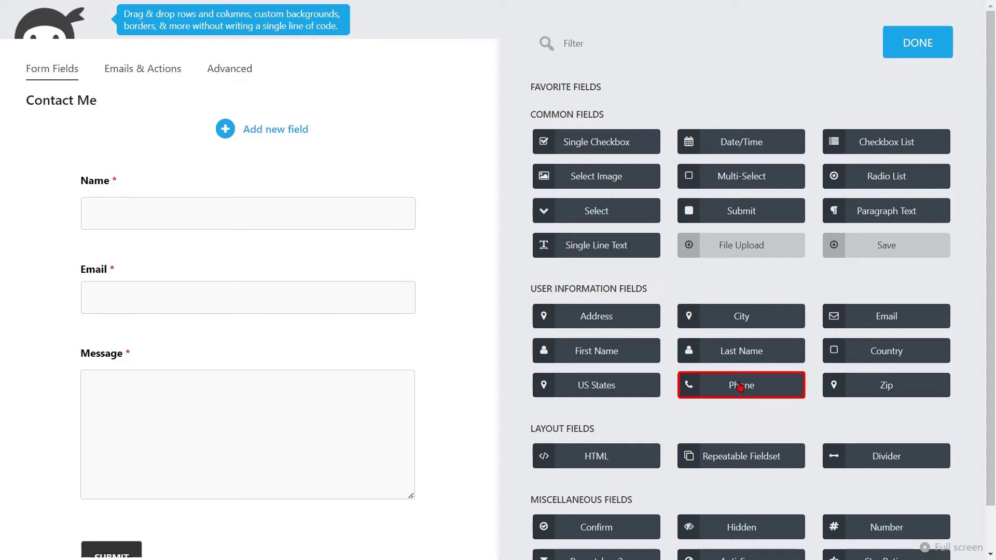
left_click_drag(749, 384, 185, 322)
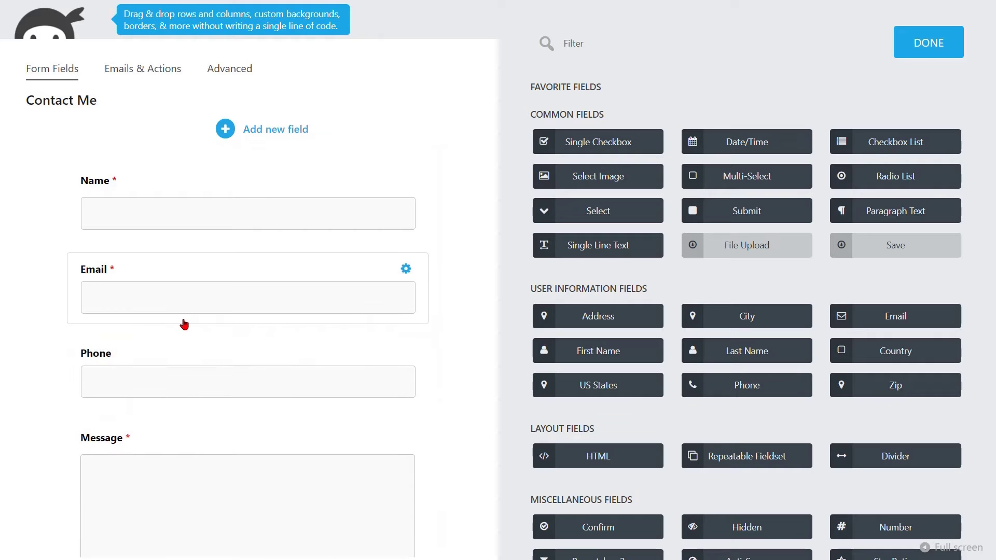
left_click(231, 364)
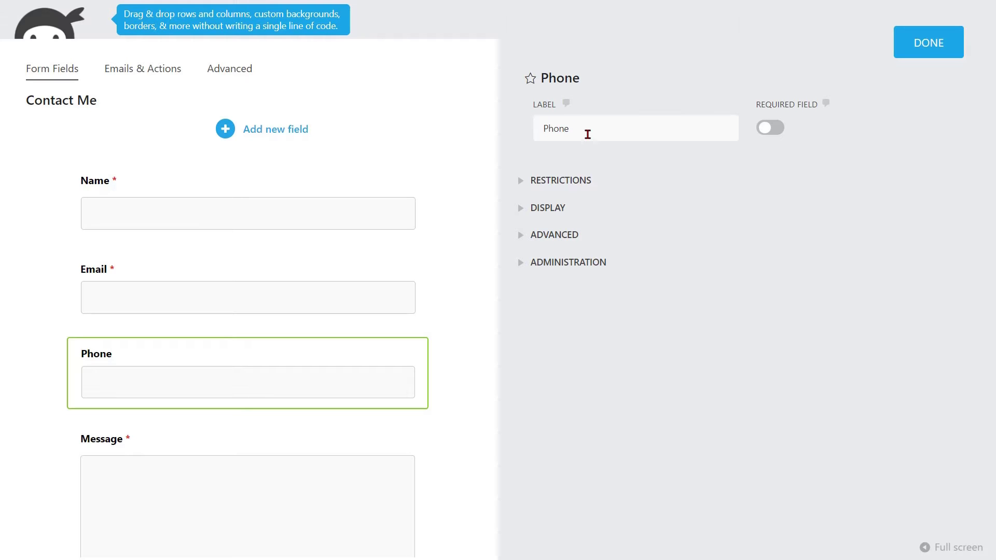
left_click(772, 129)
left_click(577, 267)
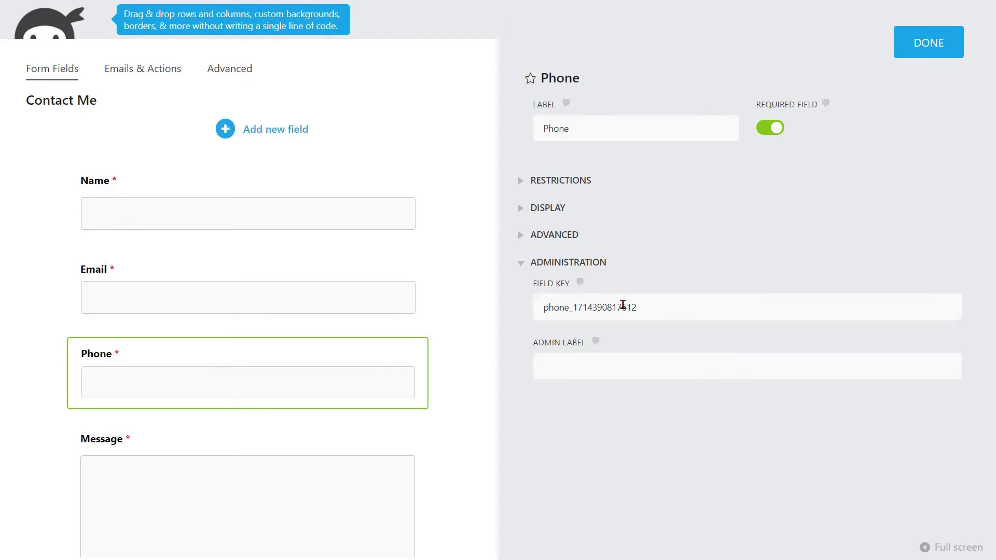
left_click_drag(640, 307, 536, 309)
key("ctrl+c")
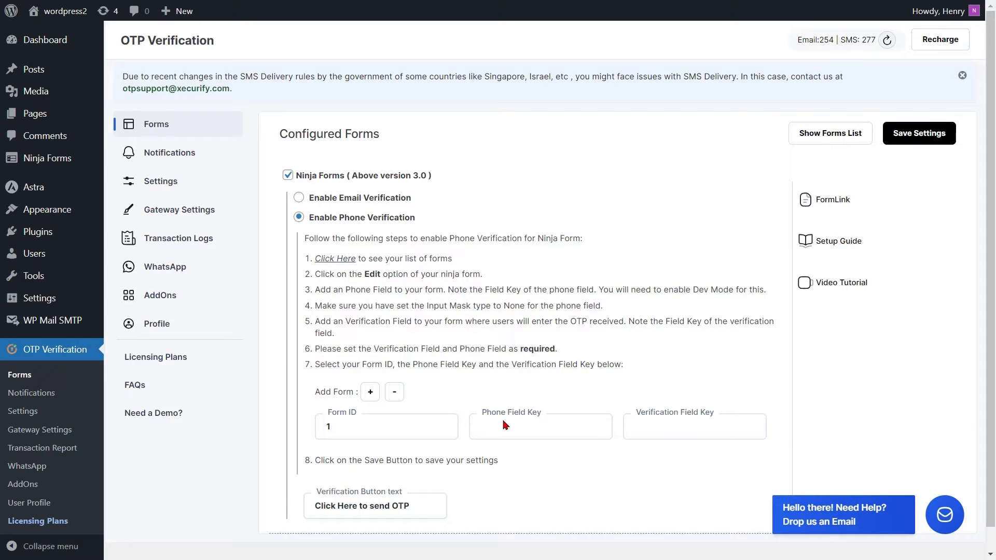
left_click(510, 429)
key("ctrl+v")
left_click(537, 397)
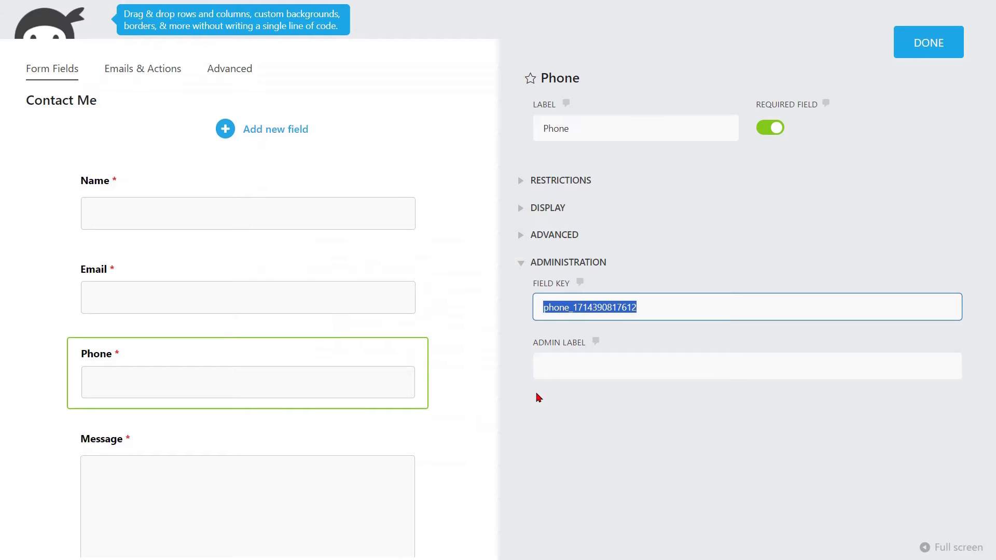
left_click(537, 397)
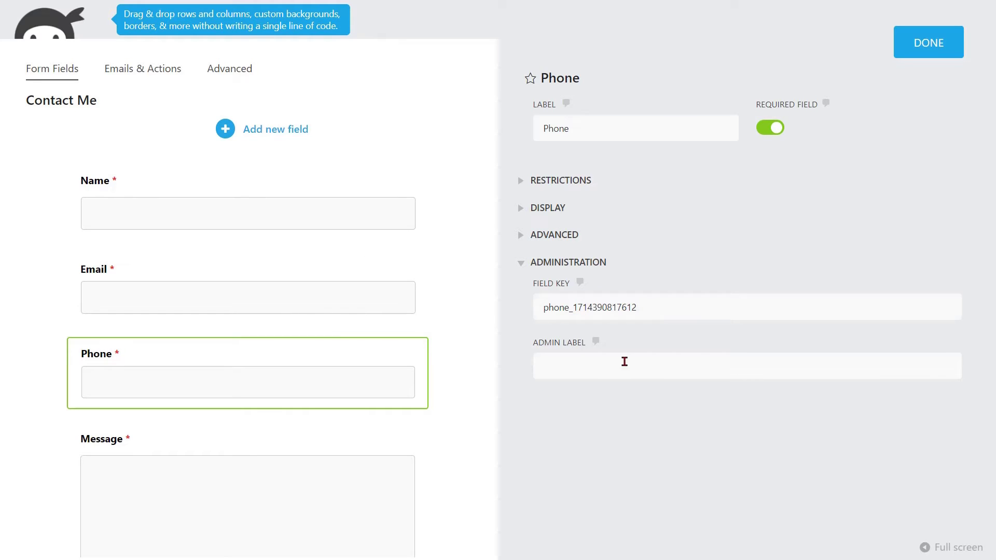
left_click(924, 54)
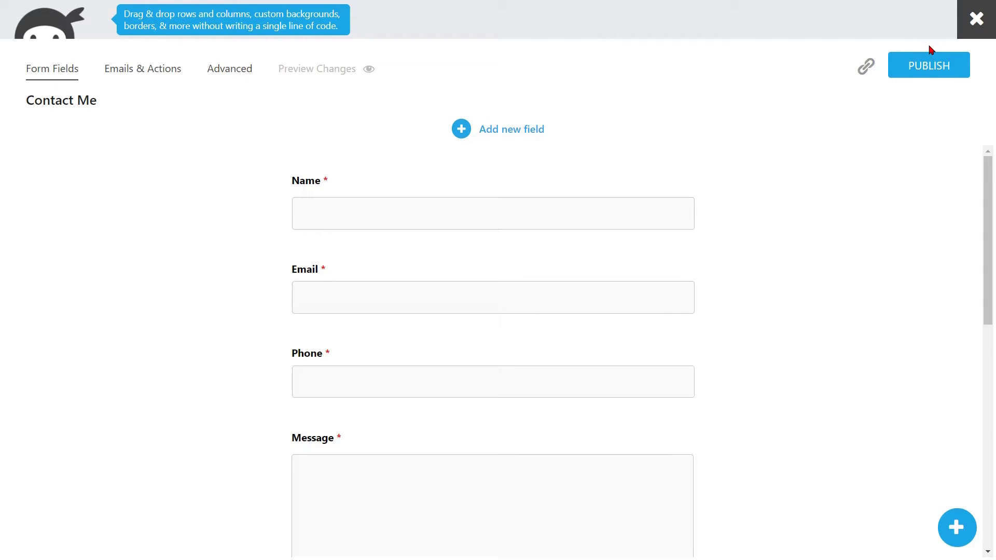
Add a required Single Line Text field labelled 'Verification Code' below Phone
left_click(463, 129)
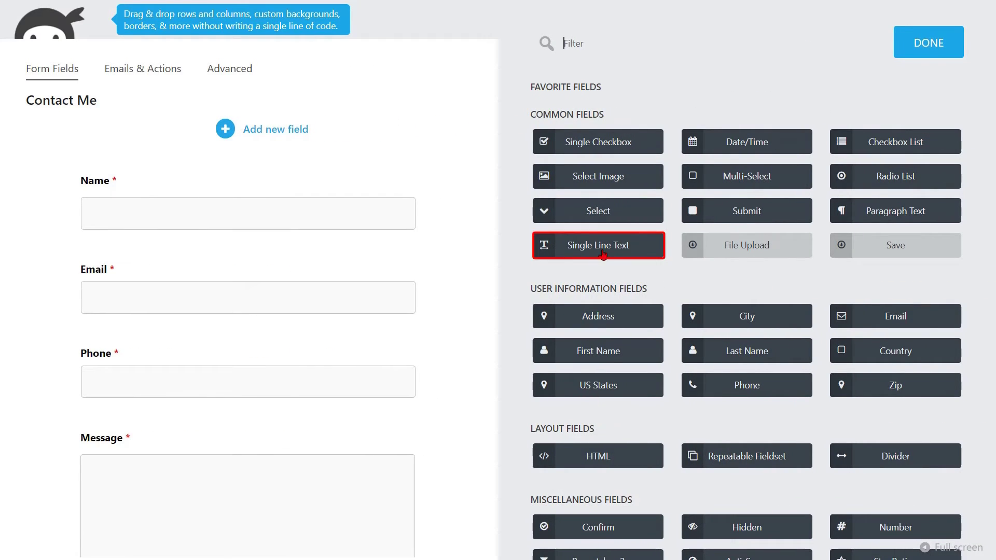
left_click_drag(608, 252, 222, 394)
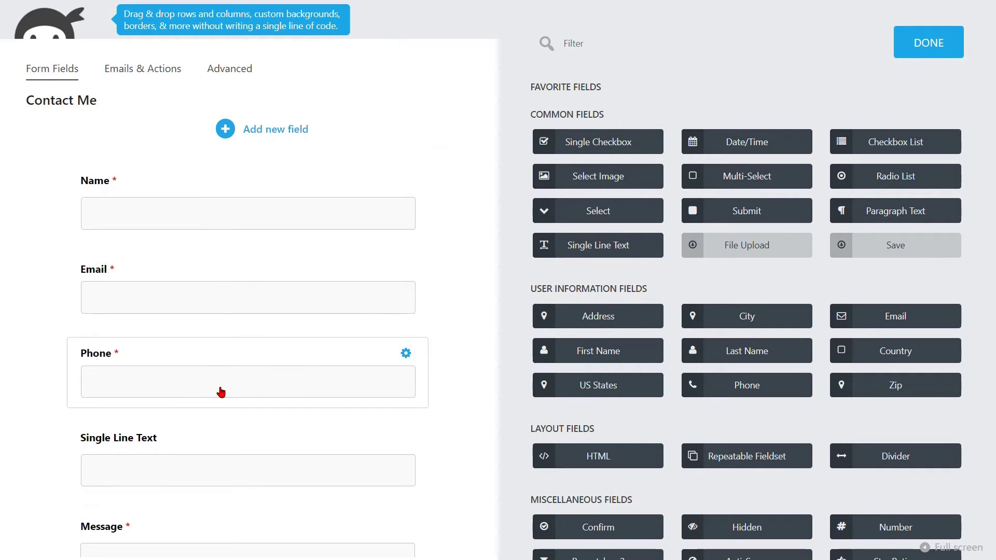
left_click(263, 438)
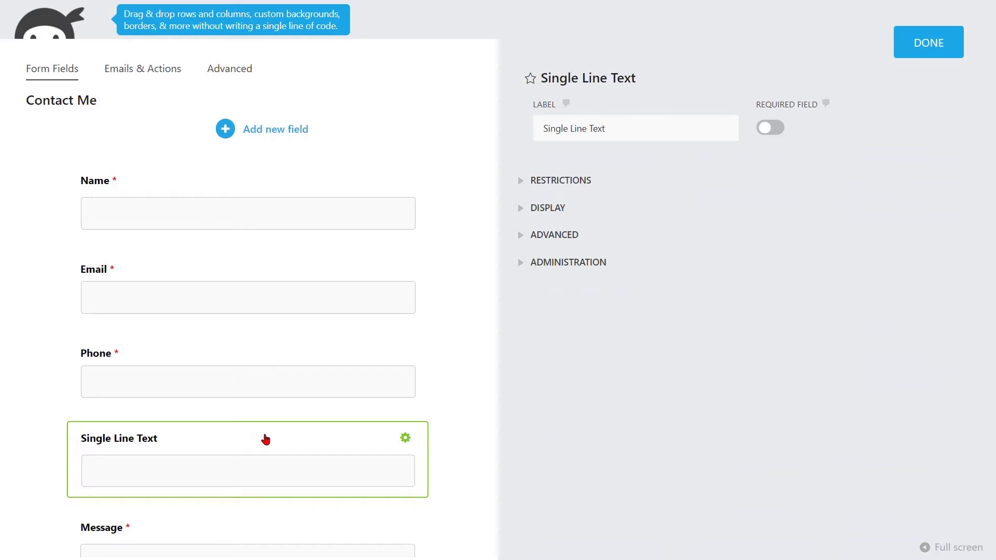
left_click_drag(614, 129, 534, 136)
type("V")
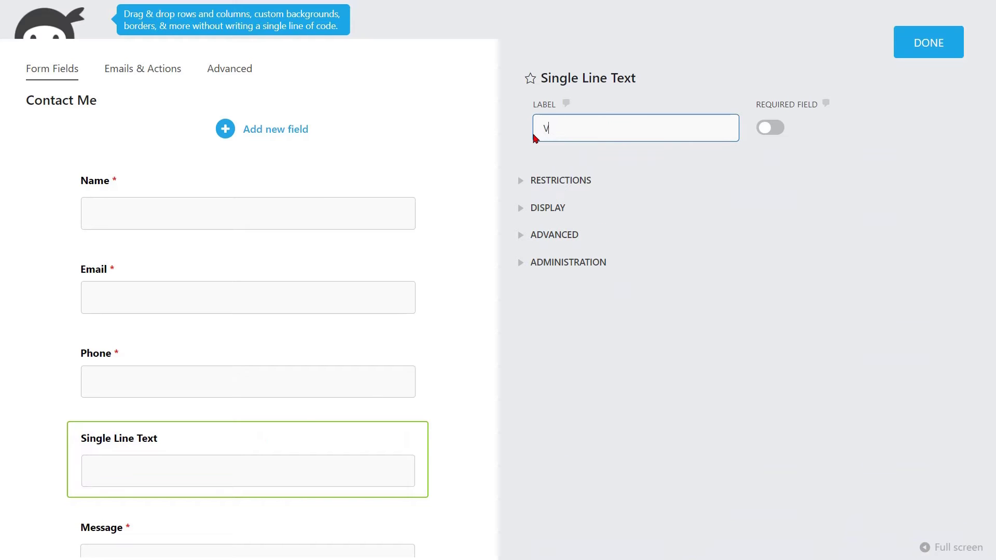
type("erification Code")
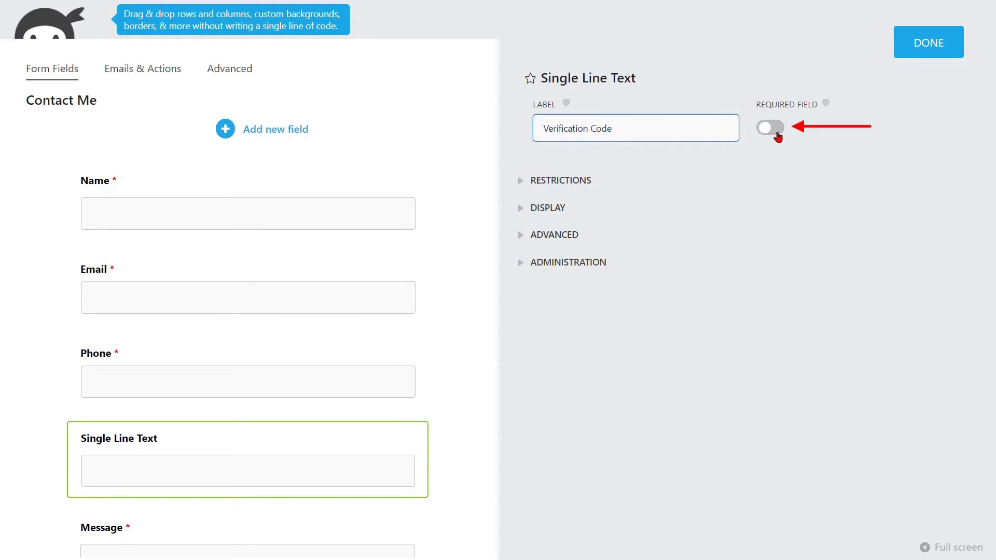
left_click(774, 132)
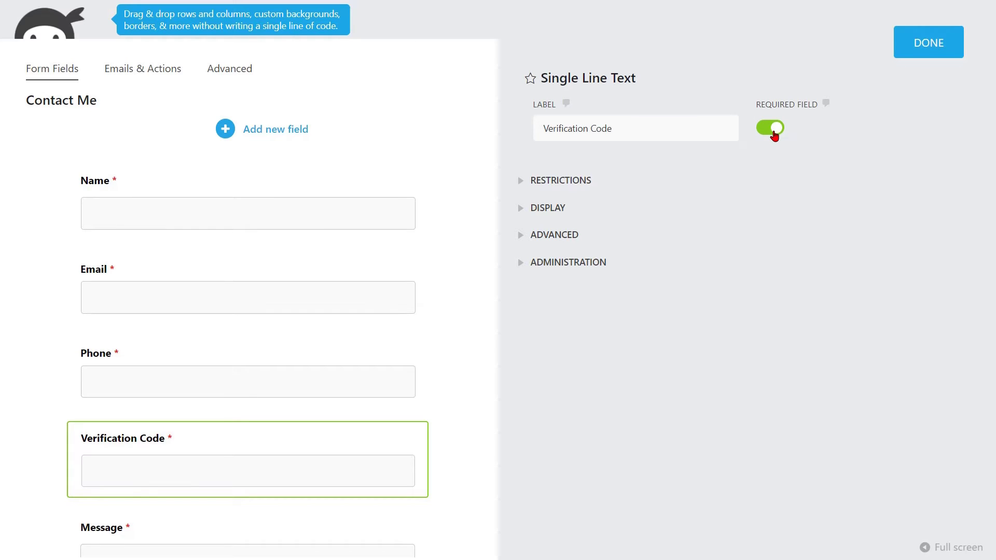
Paste the Verification Code field's key into the OTP Verification Field Key box
left_click(570, 263)
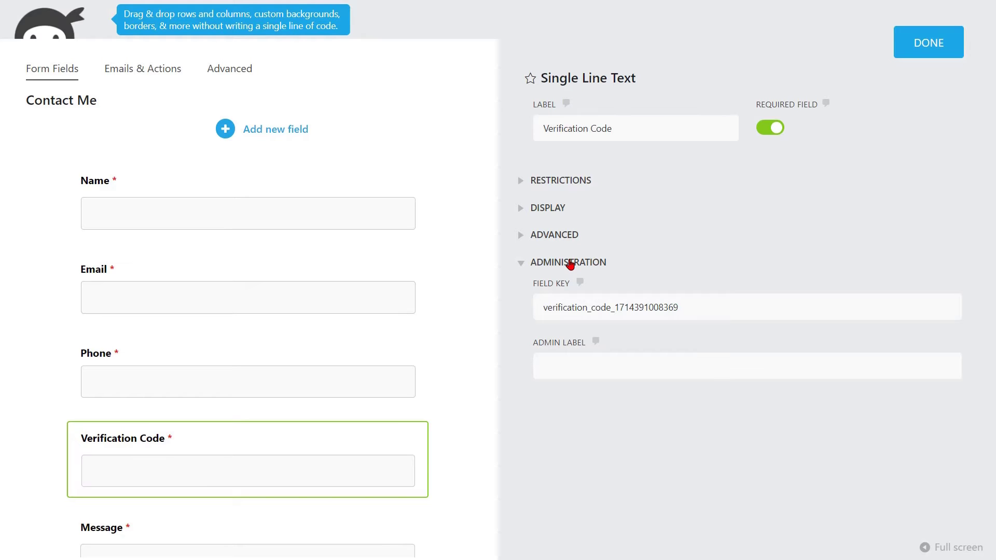
left_click_drag(691, 304, 541, 308)
key("ctrl+c")
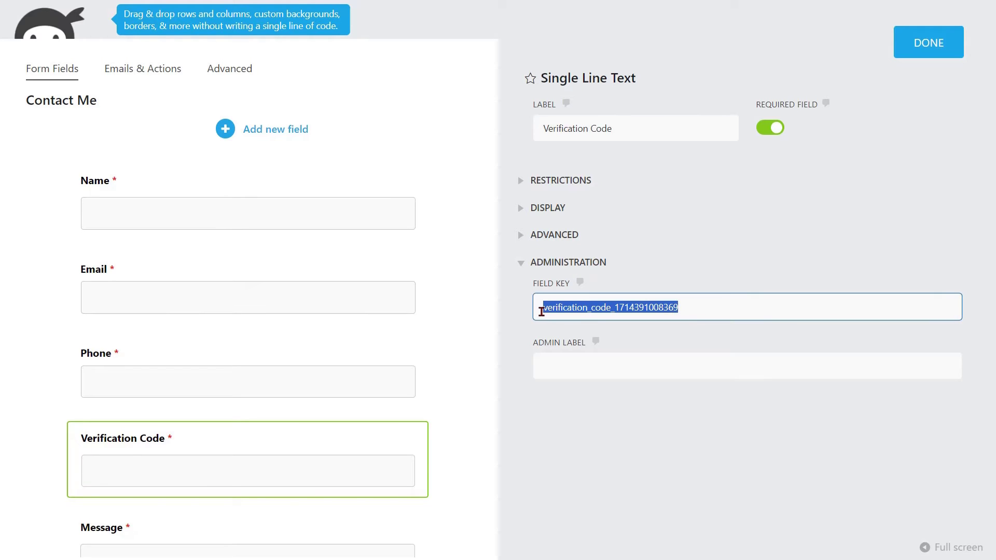
key("ctrl+Tab")
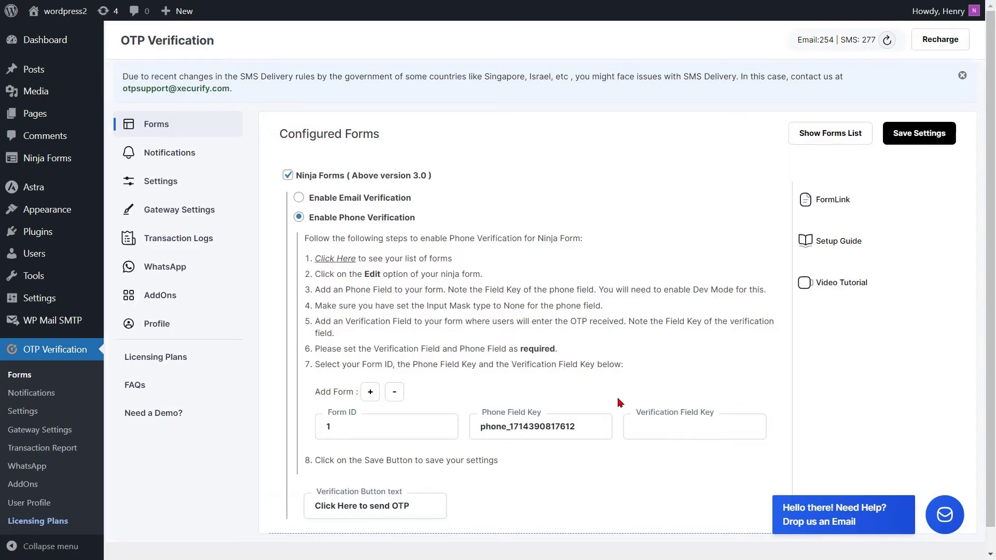
left_click(651, 425)
key("ctrl+v")
left_click(669, 398)
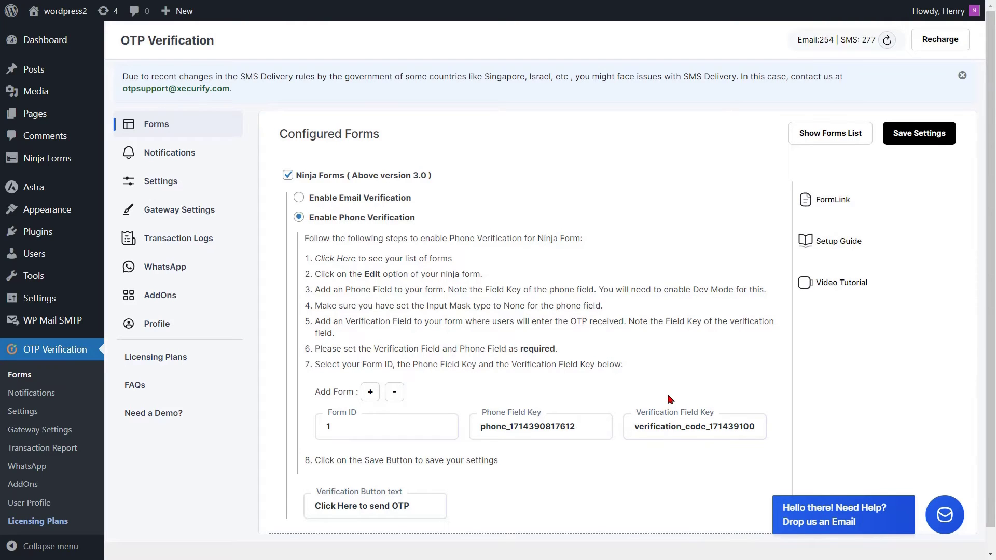
key("ctrl+Tab")
left_click(672, 396)
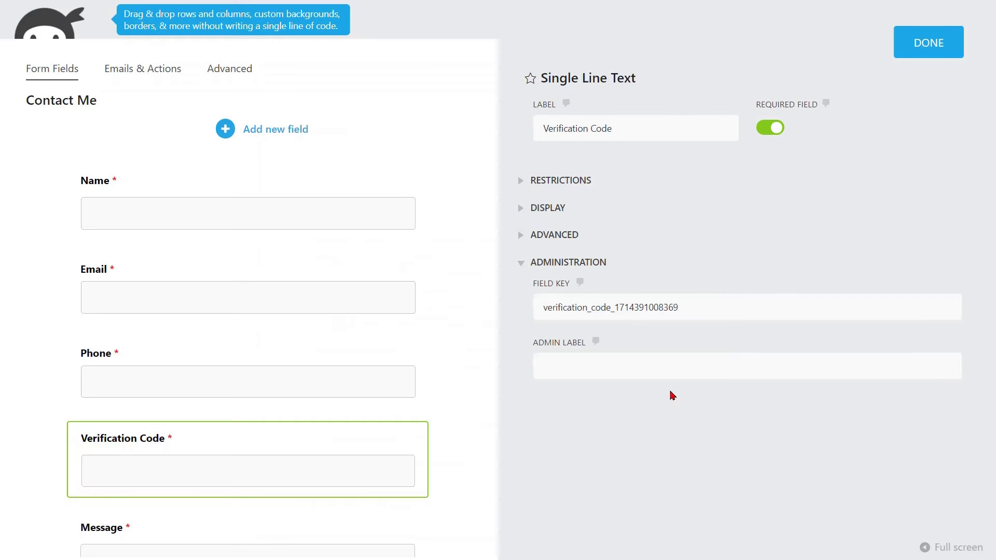
left_click(913, 54)
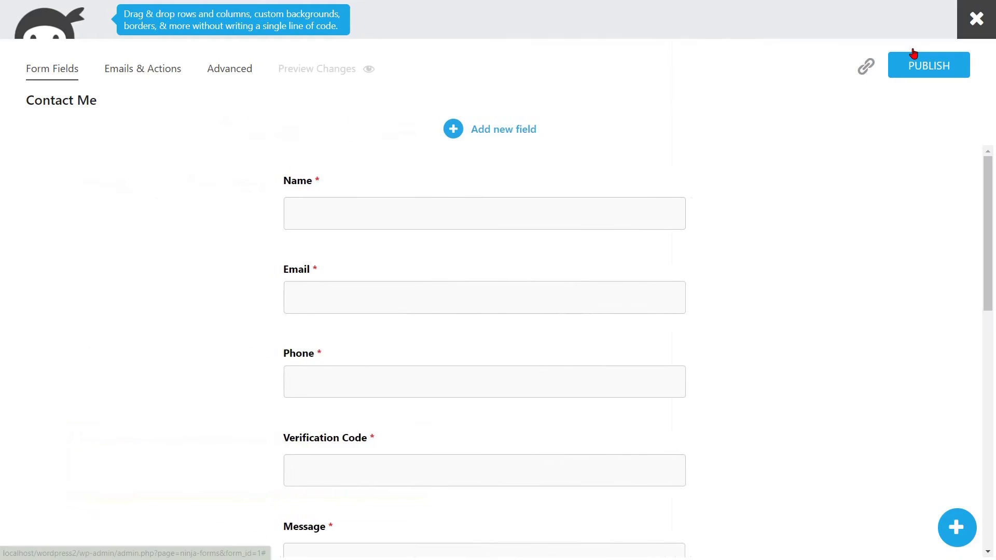
Publish the Contact Me form and save the OTP Verification form settings
left_click(926, 73)
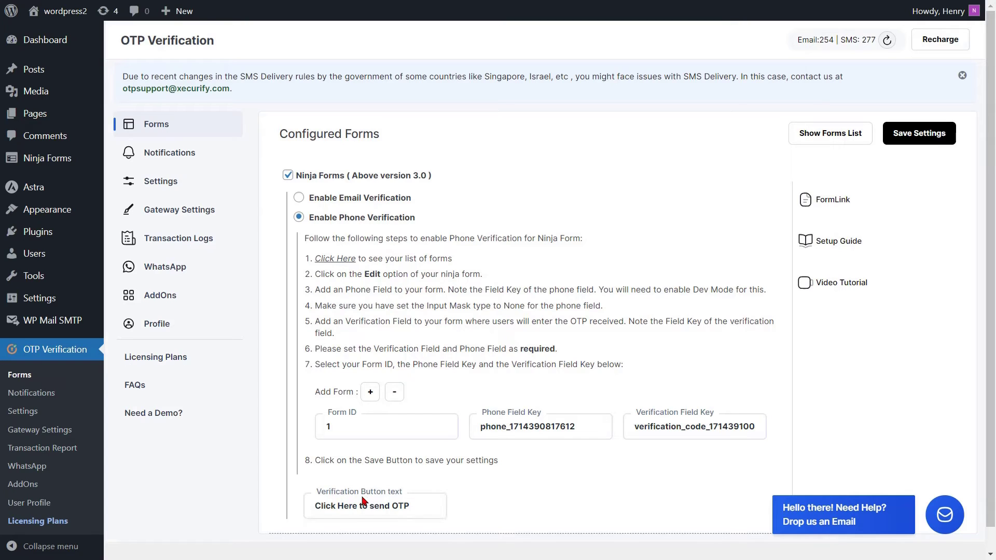
left_click(916, 137)
left_click(167, 183)
Set default country to United States (+1), enable the country code dropdown, and save
left_click(319, 130)
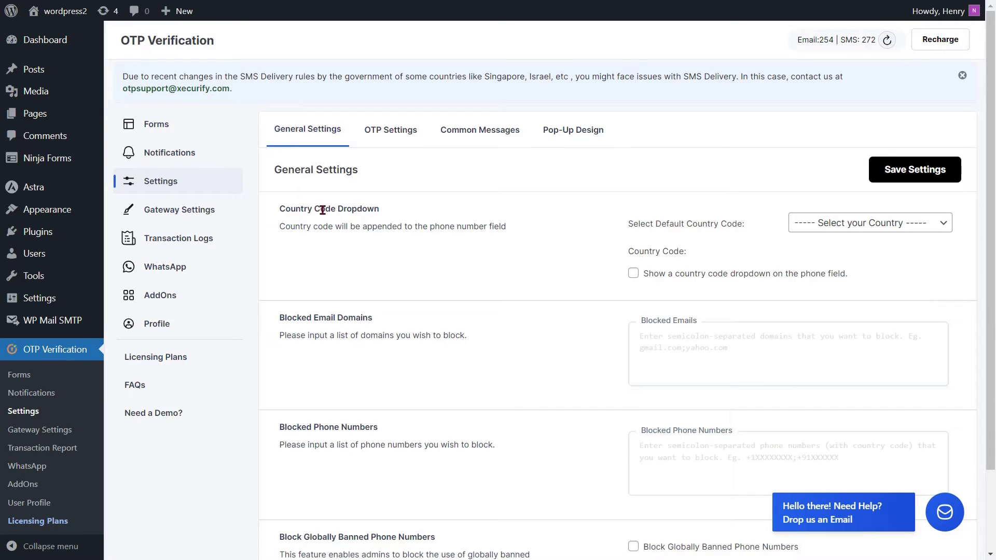
left_click(865, 227)
key("u")
key("n")
left_click(750, 432)
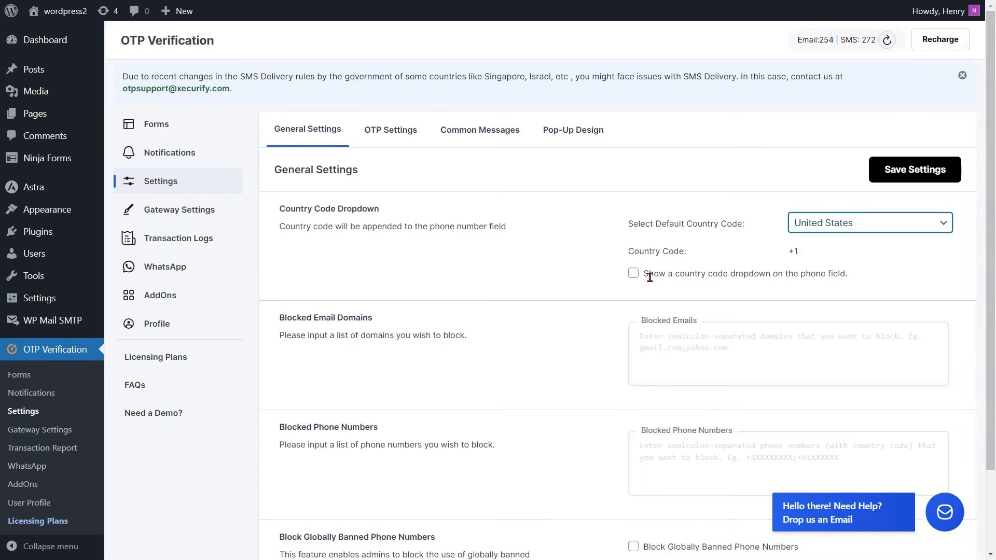
left_click(634, 275)
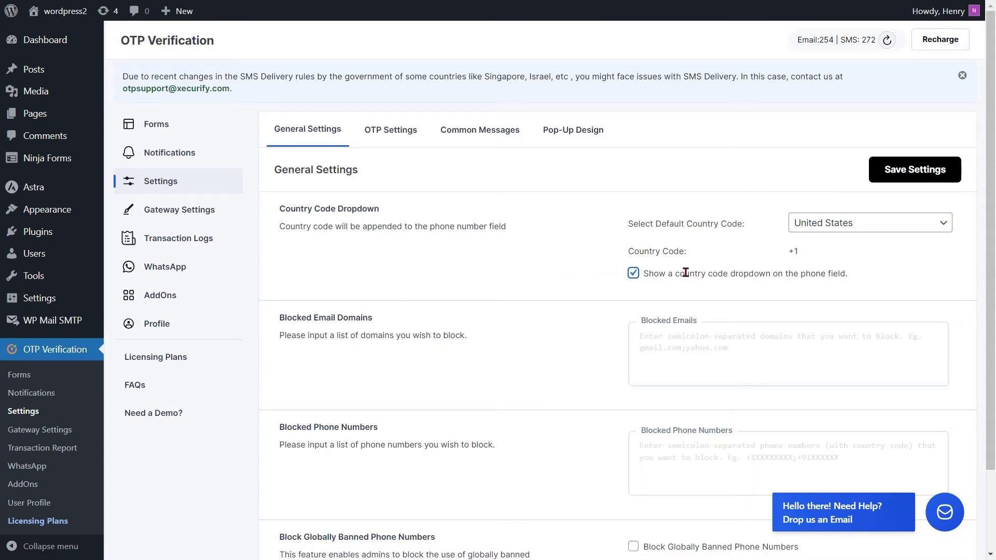
left_click(907, 171)
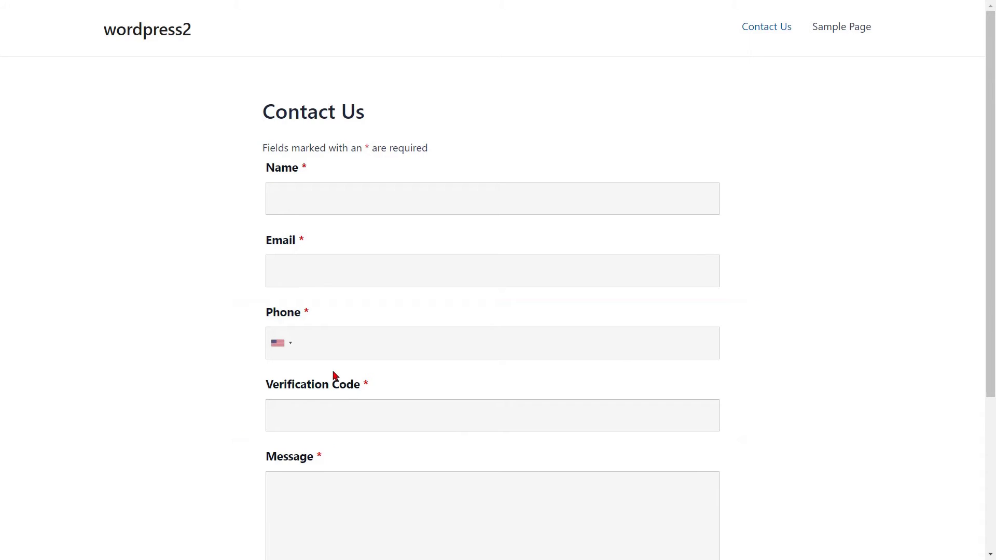
Fill in the contact's name, e-mail and phone number, then request the OTP
left_click(300, 198)
type("John")
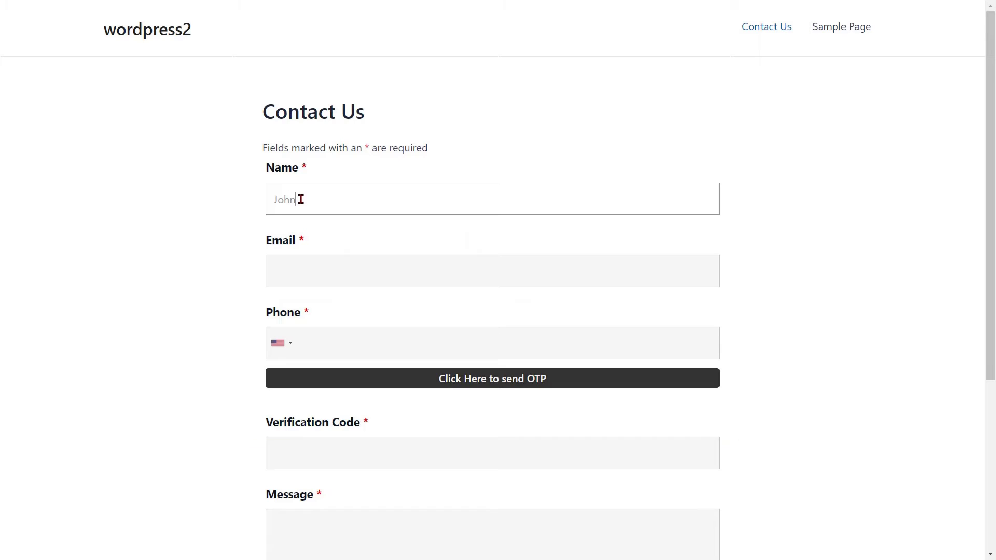
left_click(269, 275)
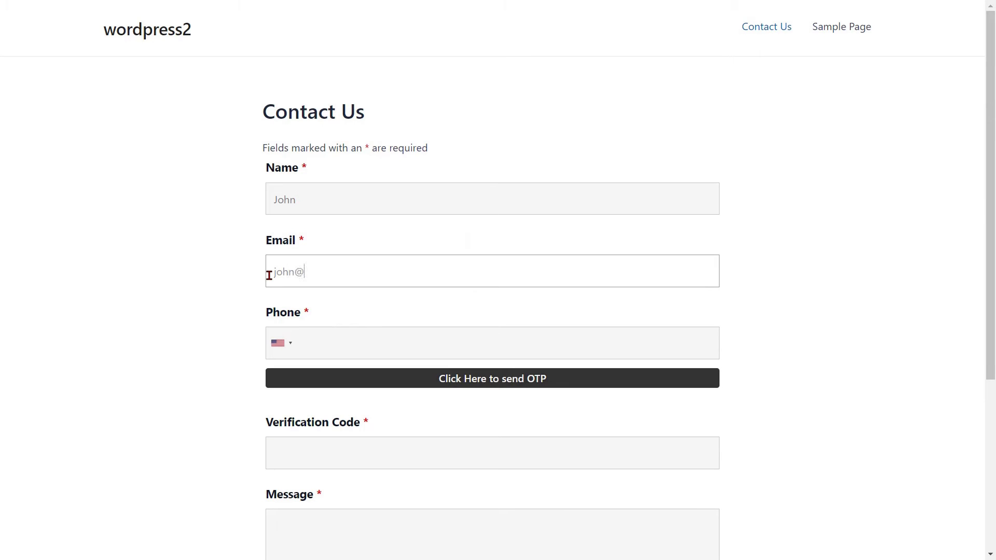
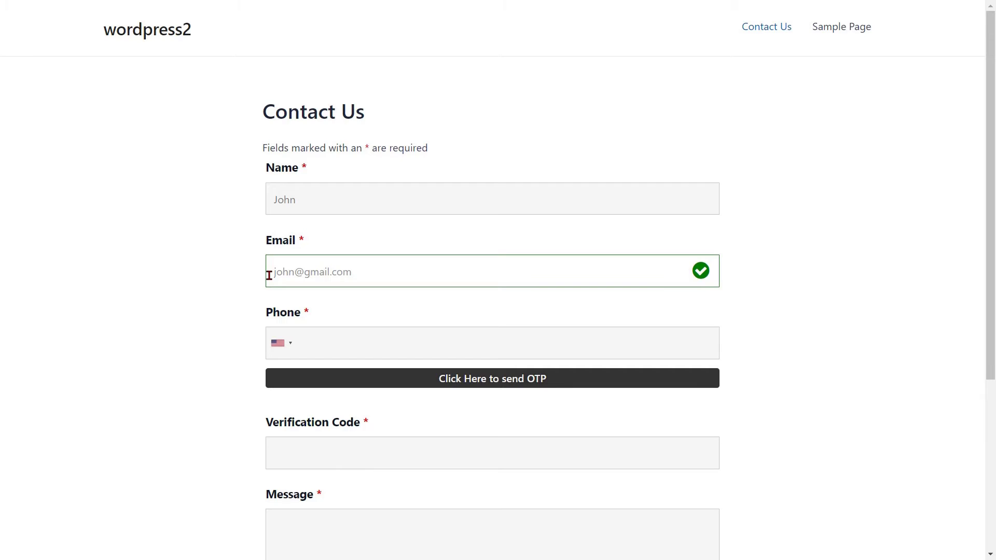
left_click(318, 341)
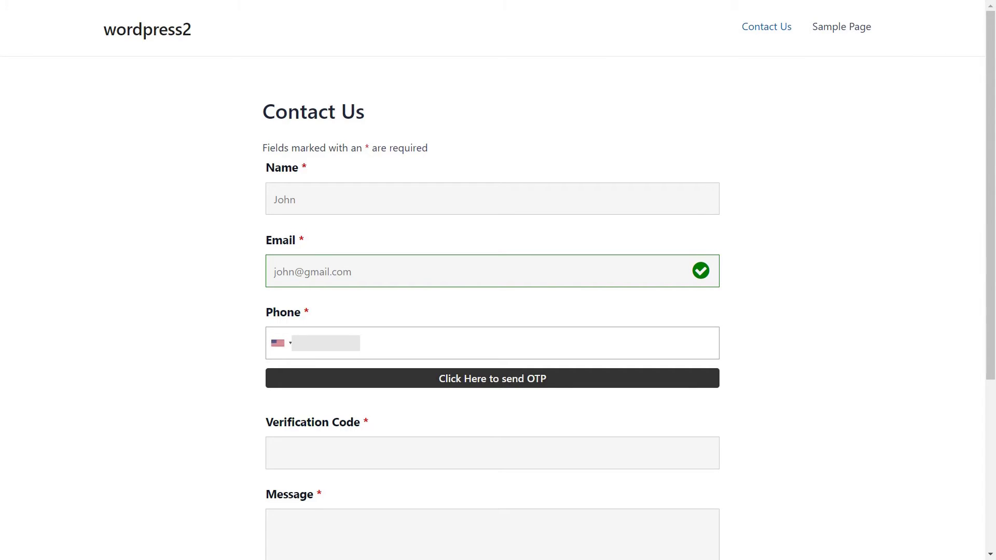
left_click(485, 383)
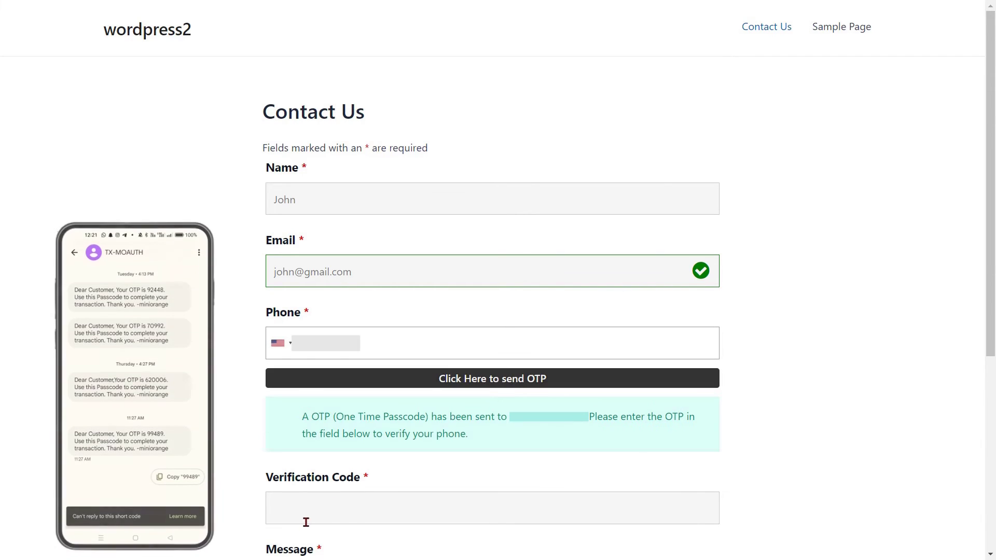
left_click(303, 502)
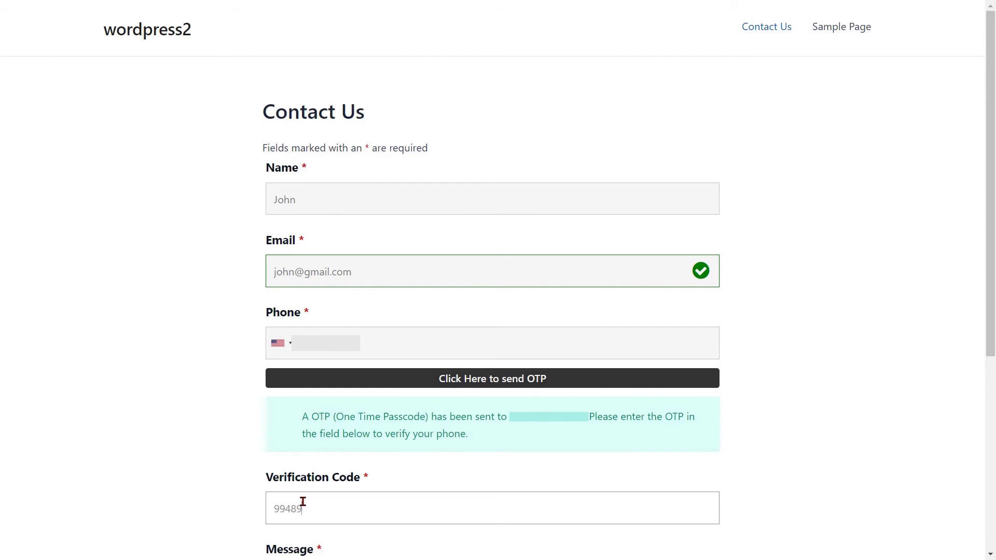
scroll(303, 502, "down", 6)
left_click(298, 267)
type("Enter text message.")
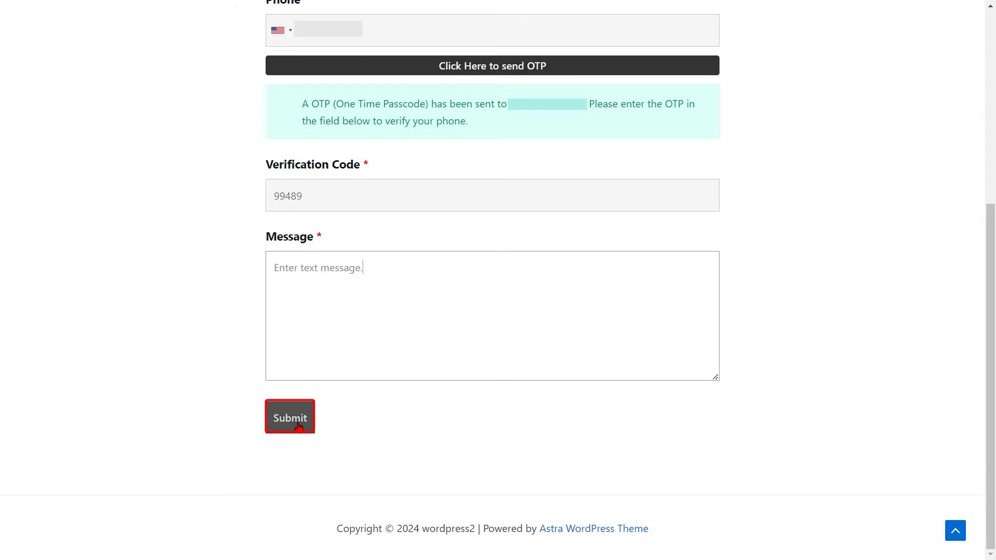
left_click(291, 422)
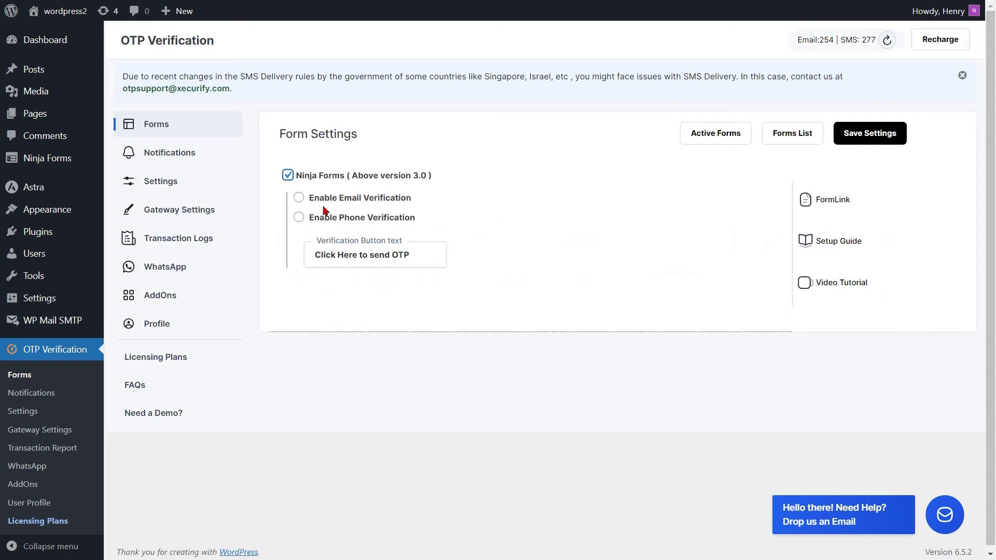
Switch Ninja Forms to Email Verification with Form ID 1 and open Contact Me
left_click(299, 199)
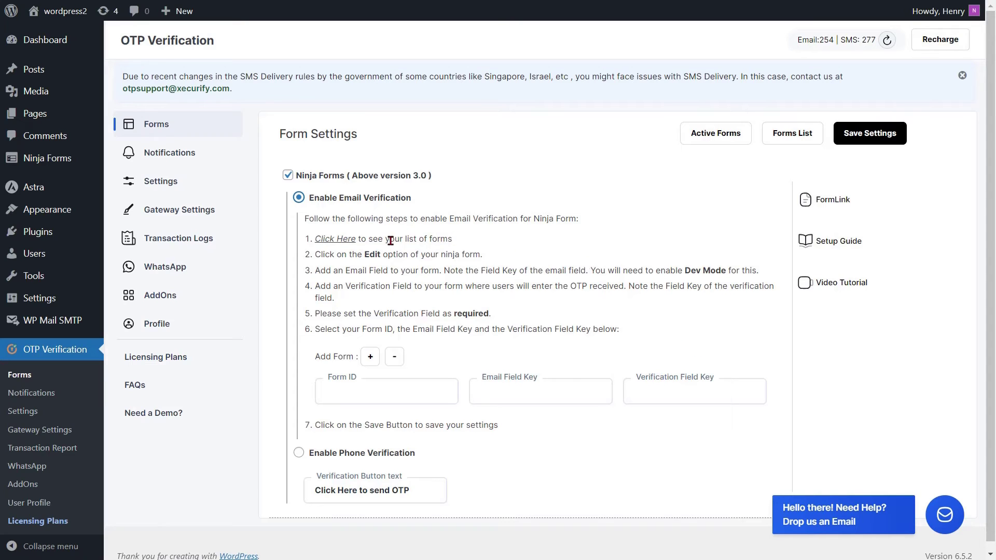
left_click(333, 240)
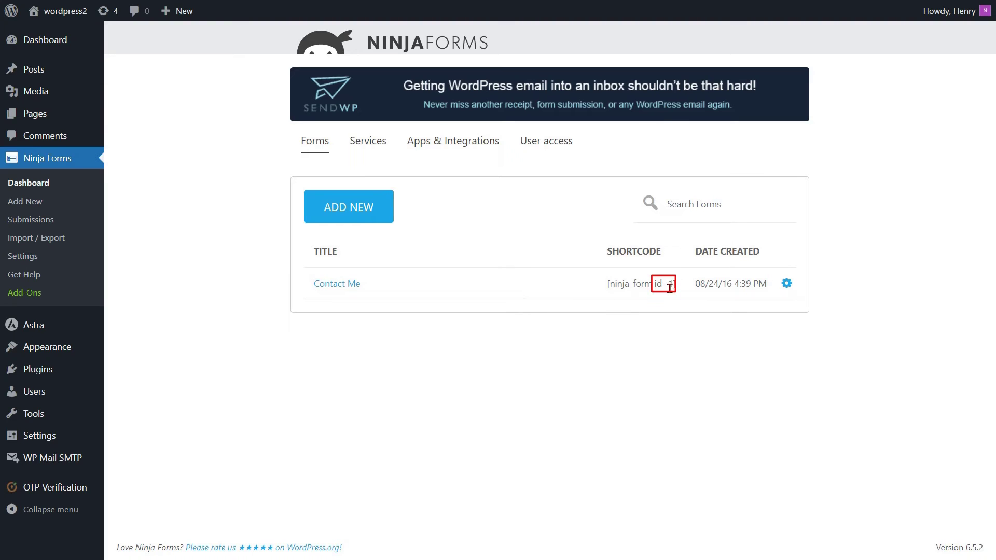
key("ctrl+w")
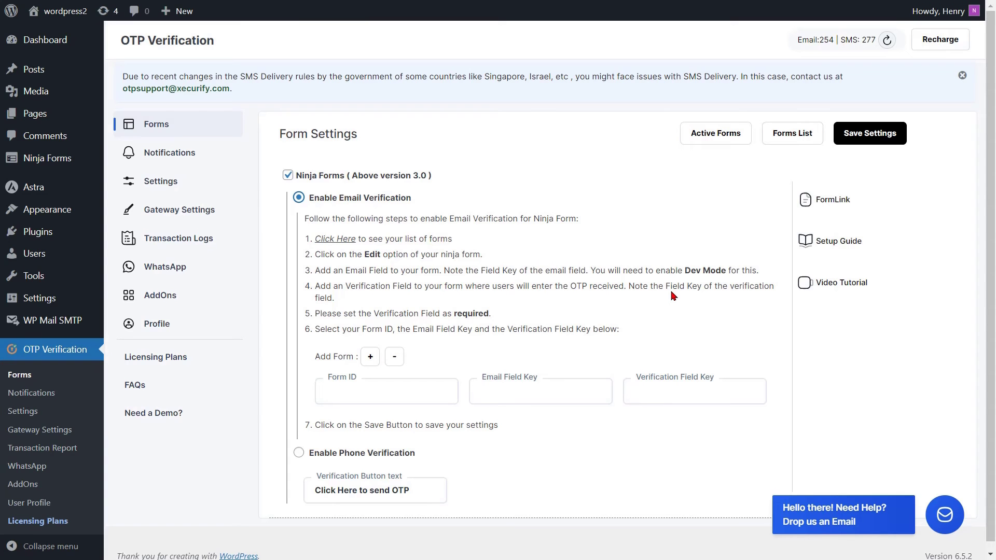
left_click(362, 398)
type("1")
left_click(370, 418)
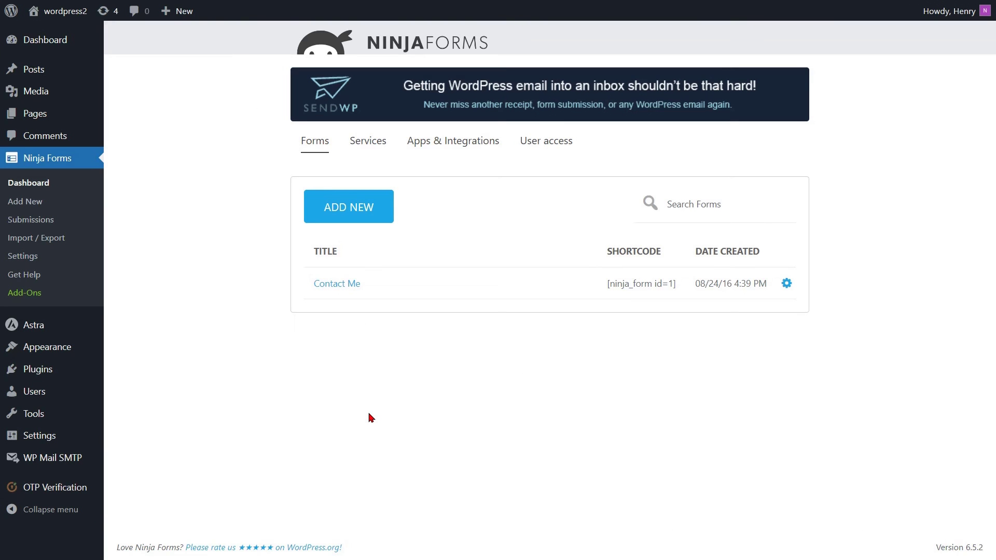
left_click(336, 283)
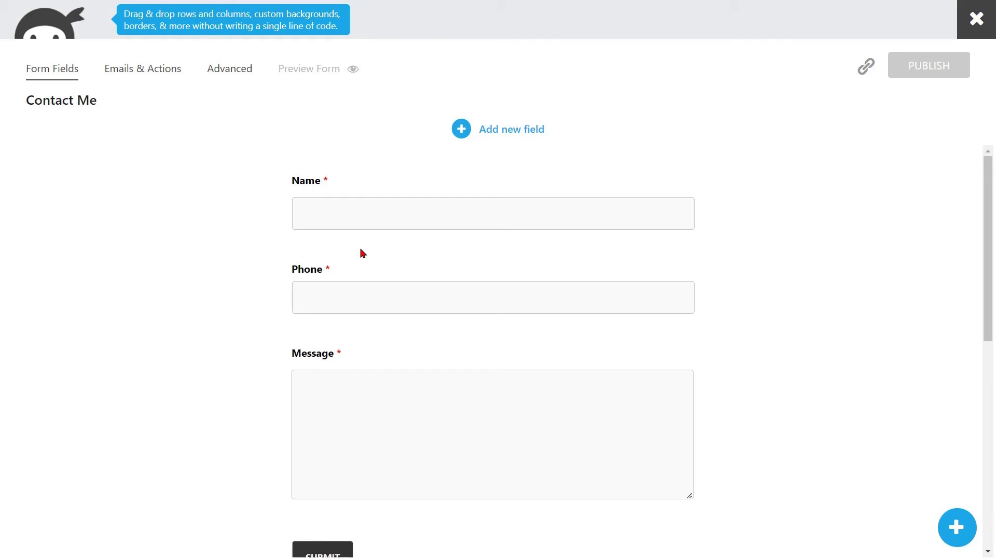
Add a required Email field between Name and Phone in Contact Me
left_click(461, 129)
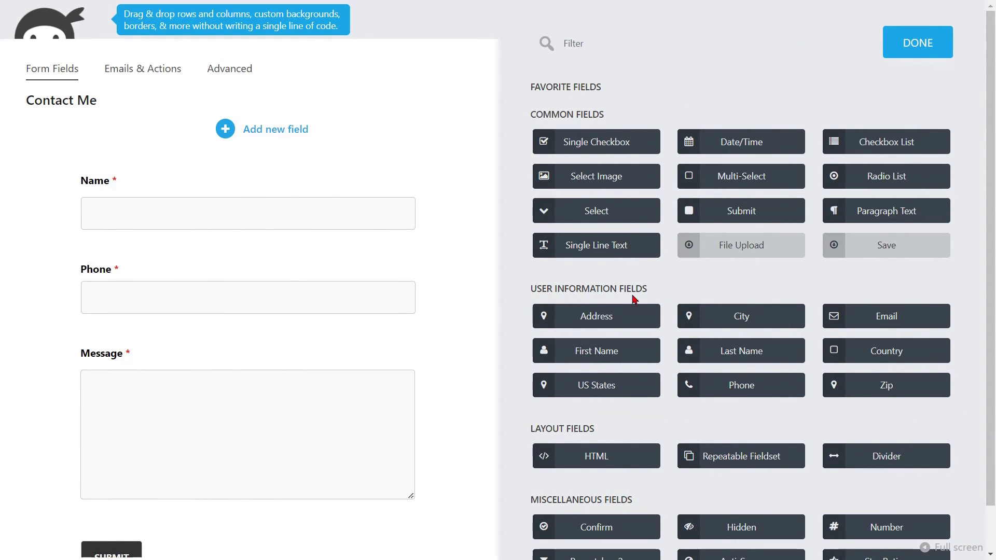
left_click_drag(872, 313, 214, 257)
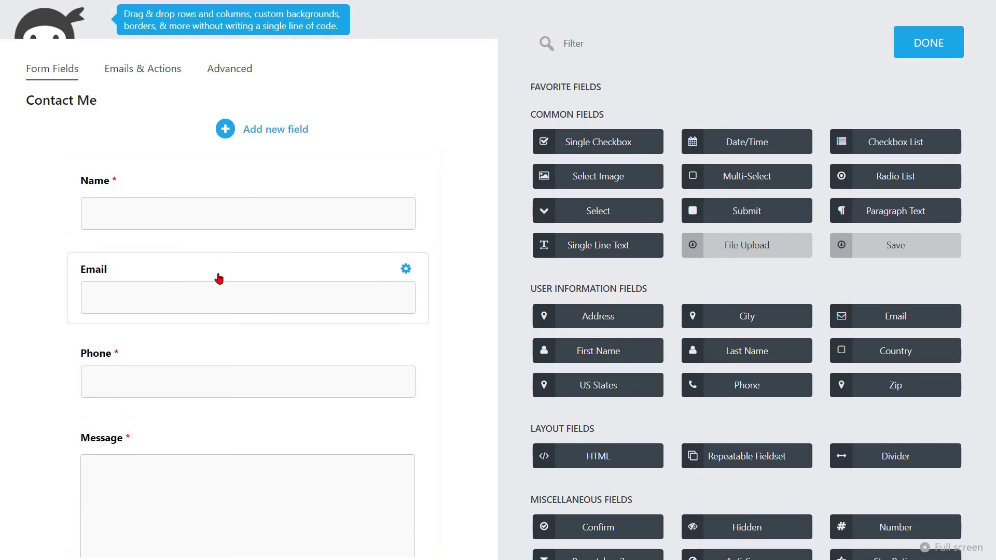
left_click(219, 279)
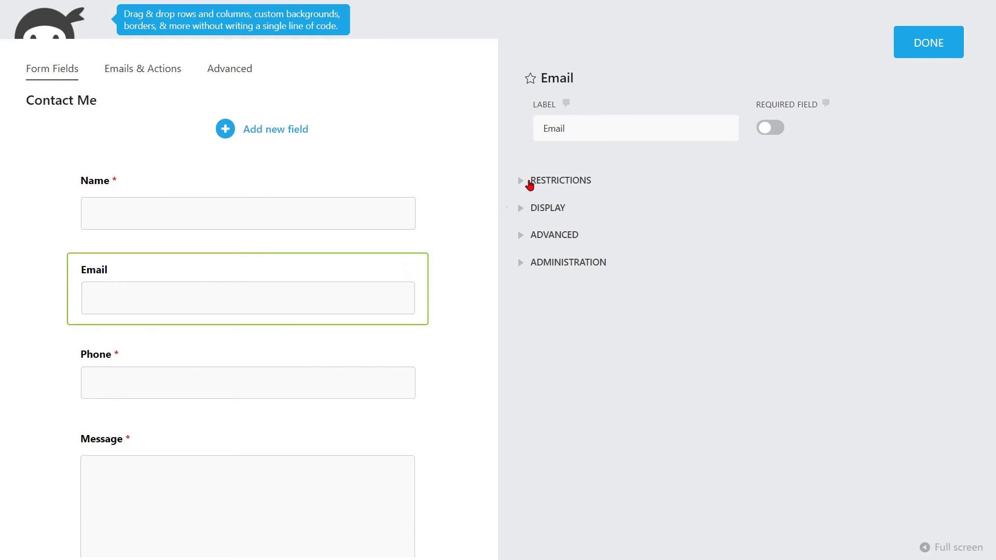
left_click_drag(570, 125, 527, 128)
left_click(524, 131)
left_click(769, 130)
left_click(571, 265)
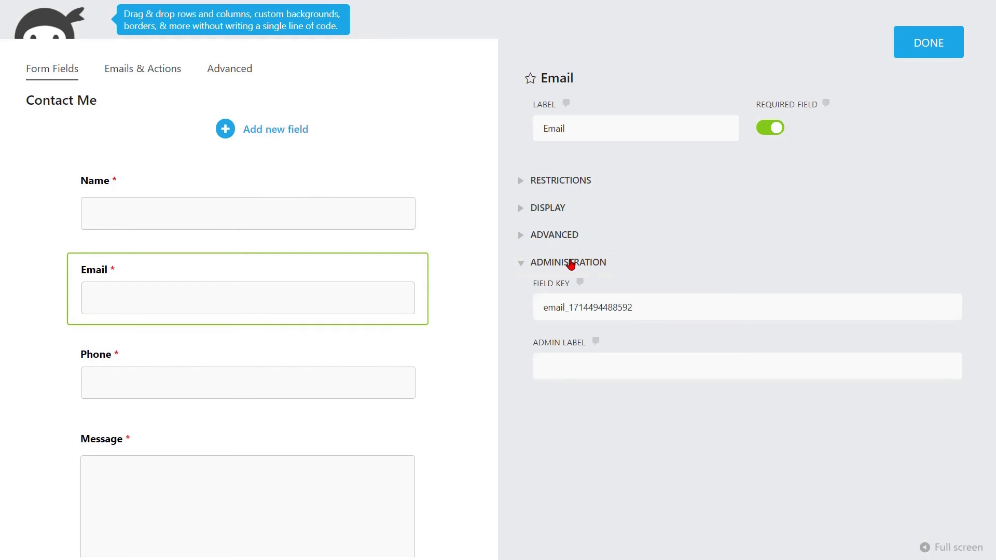
left_click_drag(652, 309, 535, 317)
key("ctrl+c")
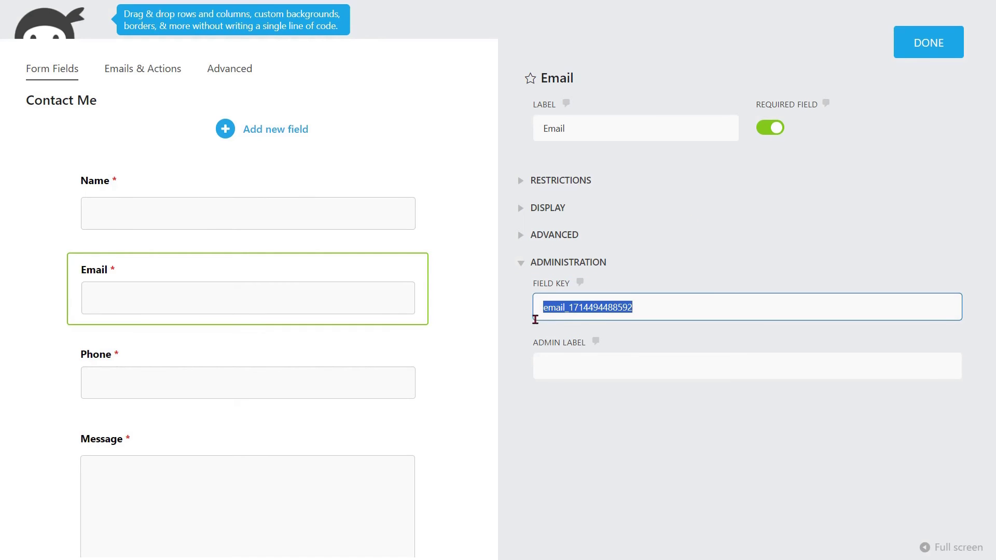
key("ctrl+Tab")
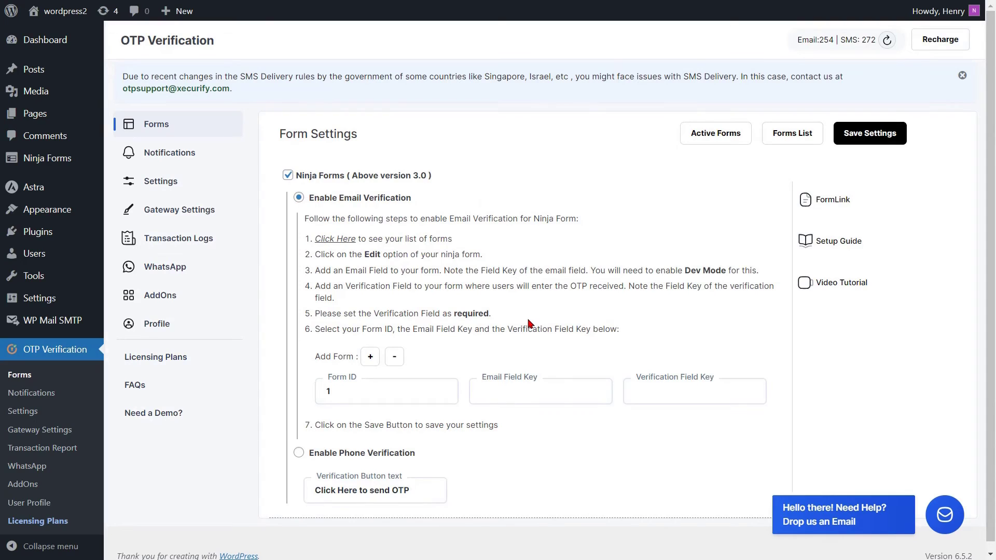
left_click(489, 391)
key("ctrl+v")
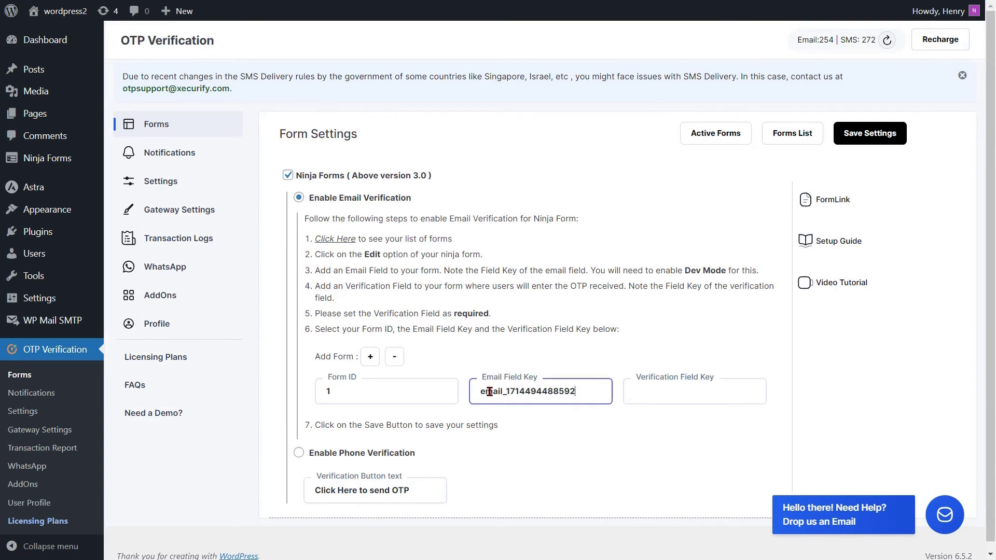
left_click(500, 367)
key("ctrl+shift+Tab")
left_click(500, 366)
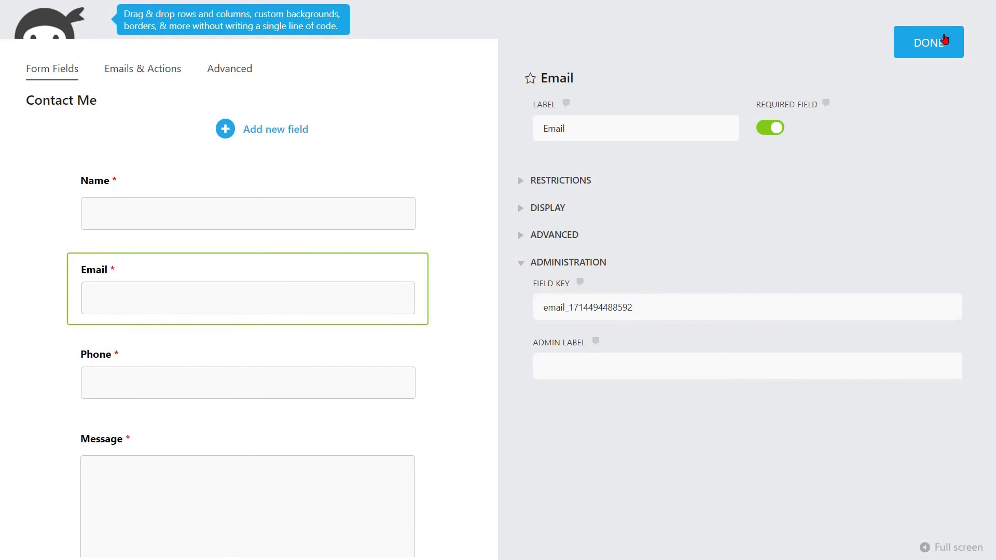
left_click(943, 39)
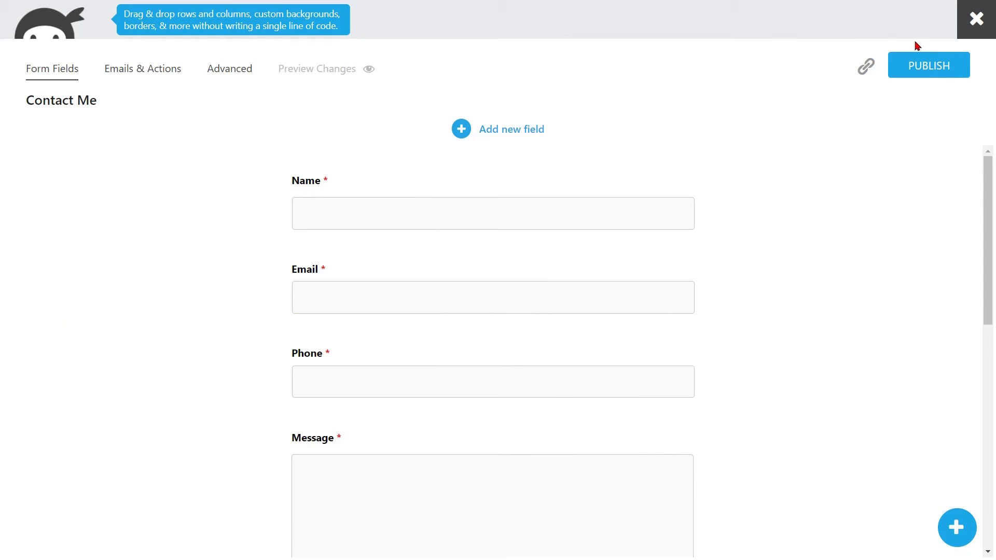
left_click(460, 132)
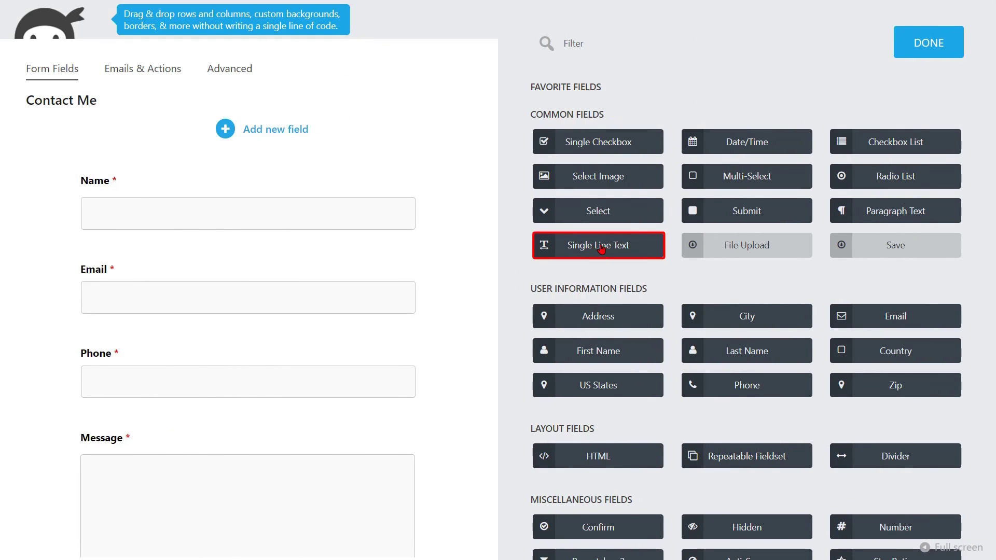
Add a required Single Line Text field labelled 'Verification Code' between Email and Phone
left_click_drag(582, 250, 240, 320)
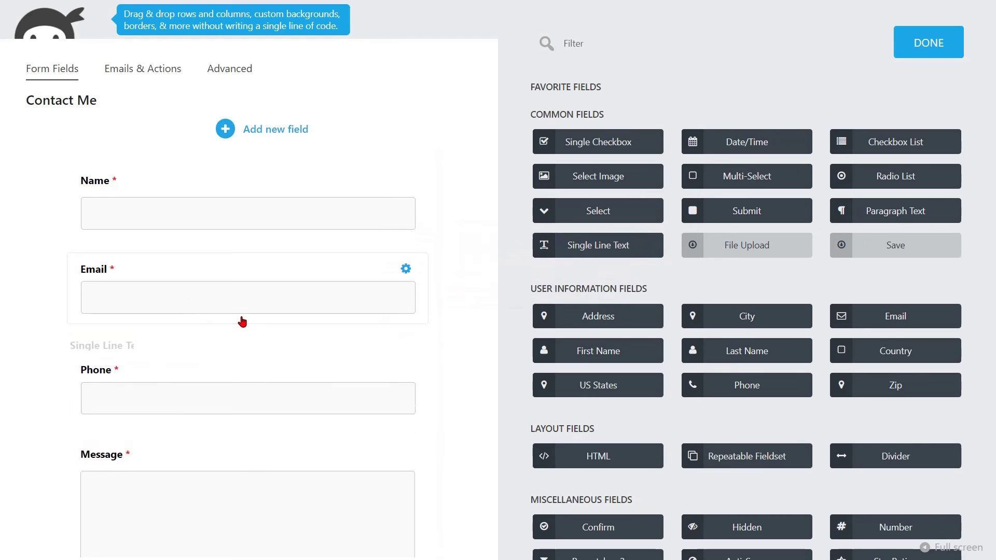
left_click(282, 353)
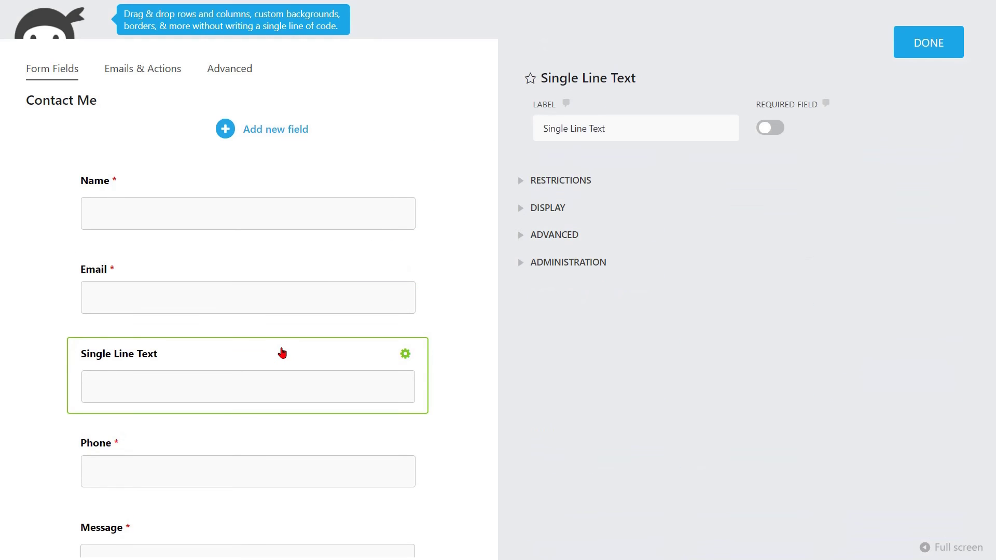
left_click_drag(608, 130, 543, 131)
type("Verification ")
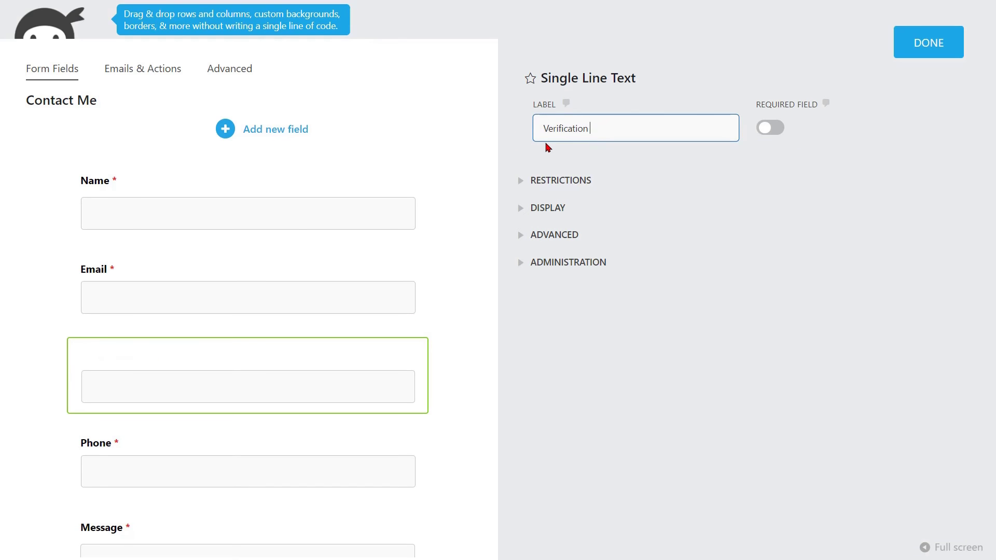
type("Code")
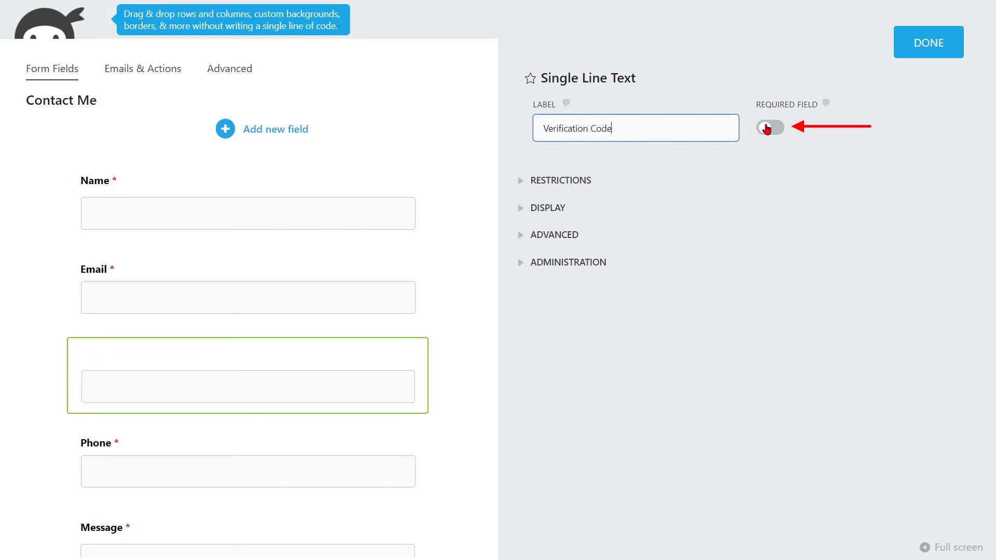
left_click(776, 129)
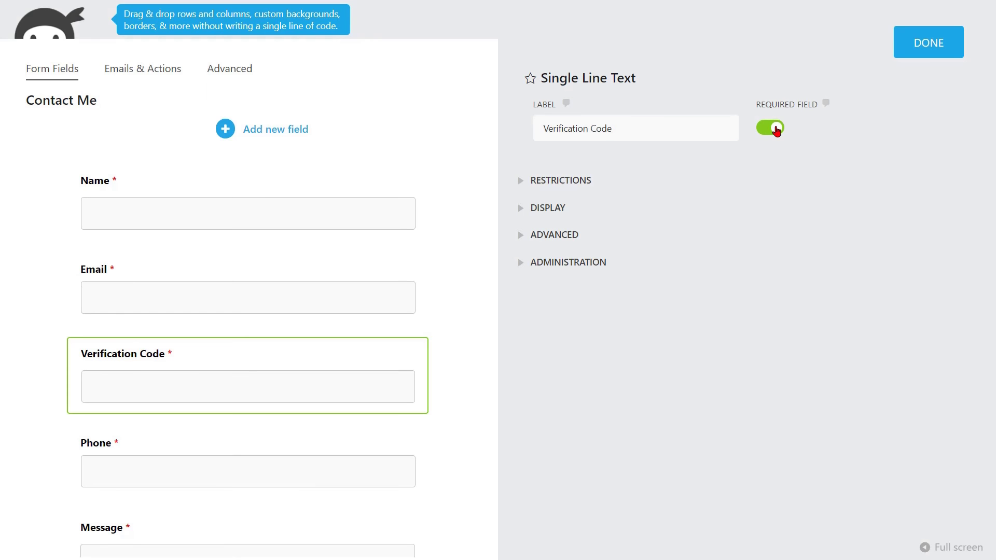
left_click(588, 264)
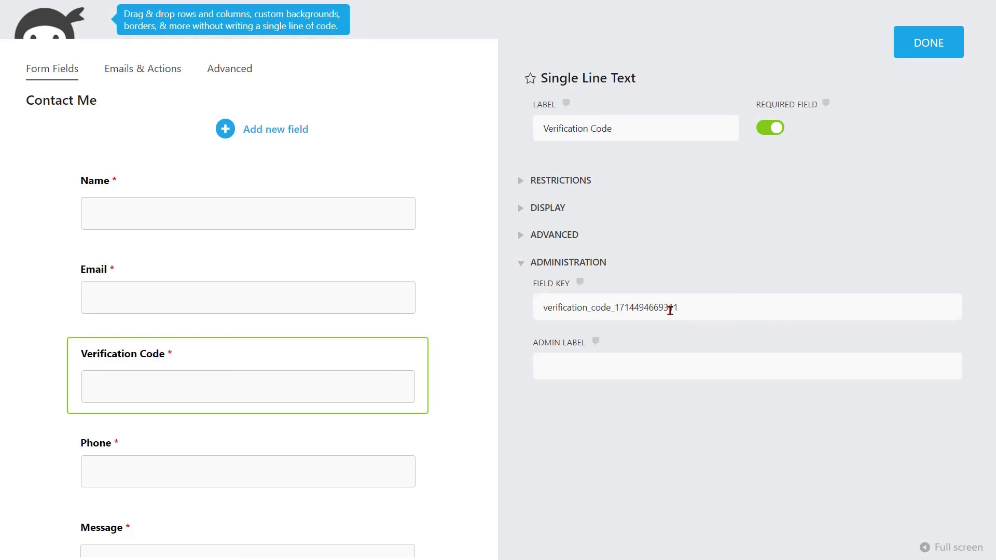
left_click_drag(690, 309, 541, 313)
key("ctrl+c")
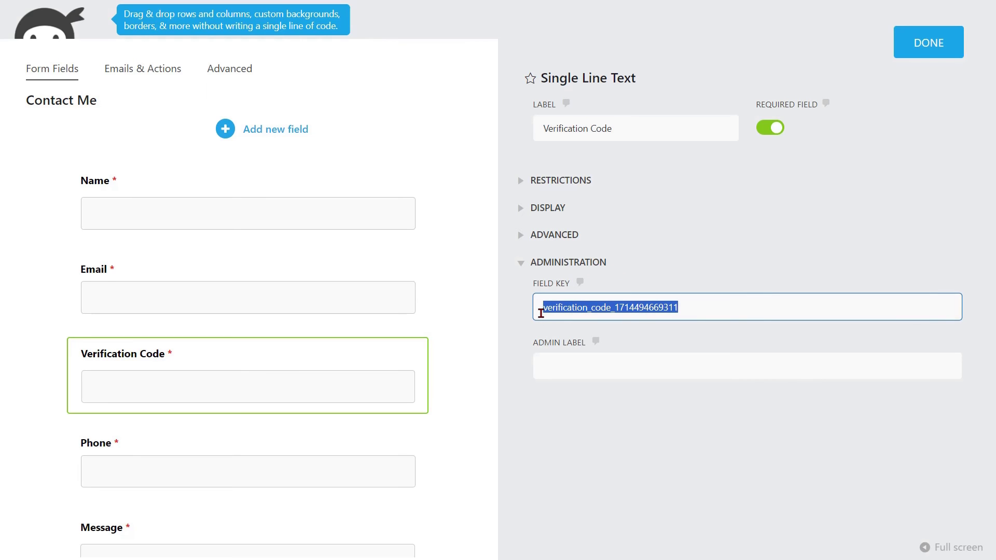
key("ctrl+Tab")
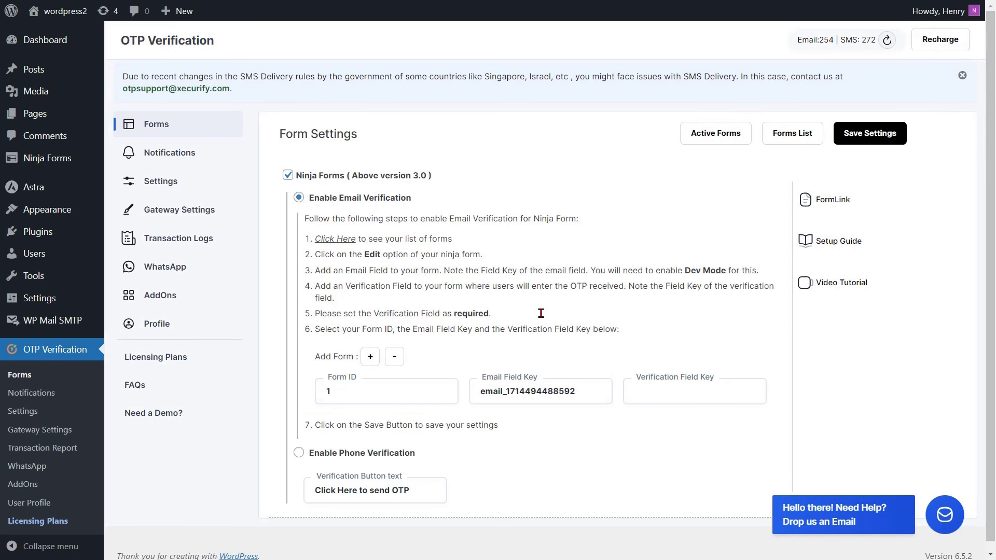
left_click(640, 391)
key("ctrl+v")
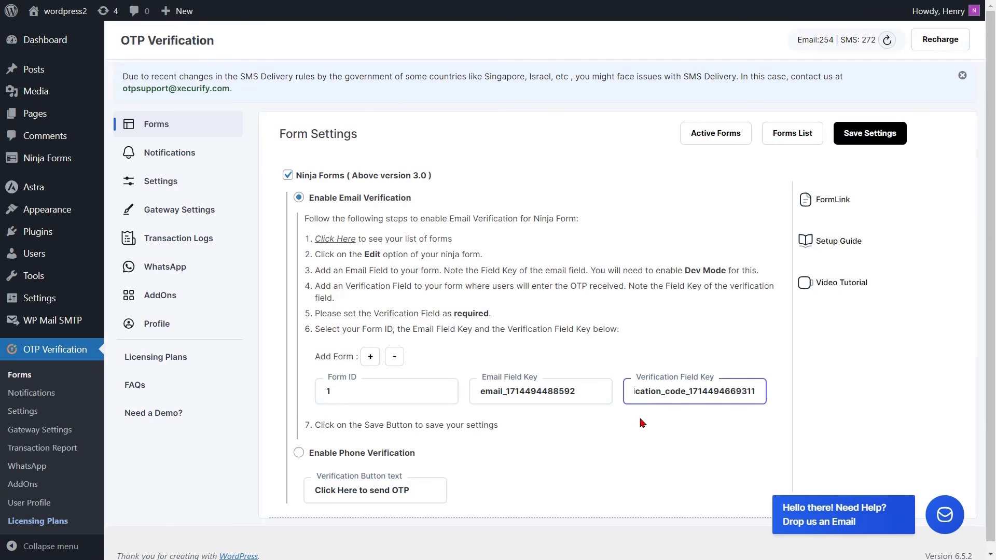
left_click(642, 423)
key("ctrl+shift+Tab")
left_click(642, 422)
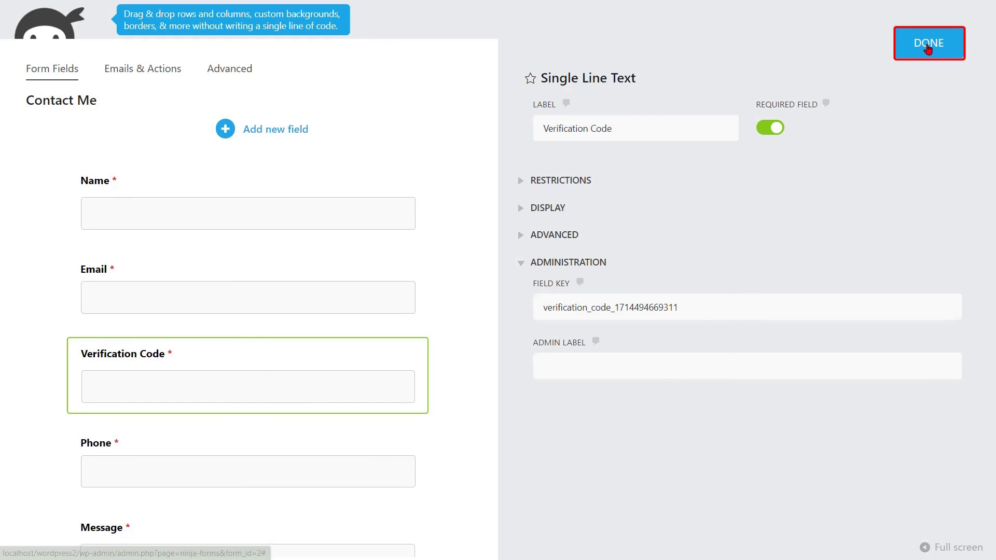
left_click(926, 49)
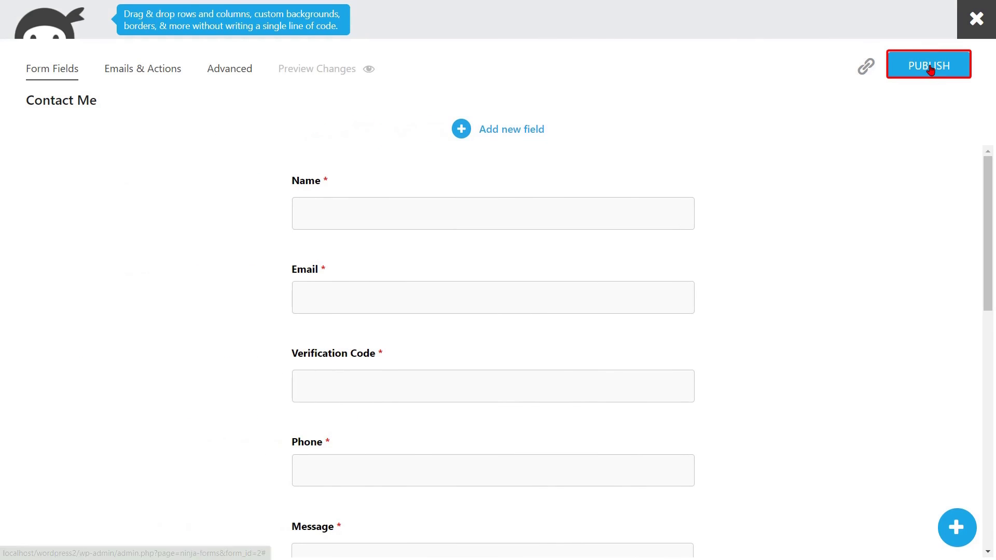
left_click(929, 68)
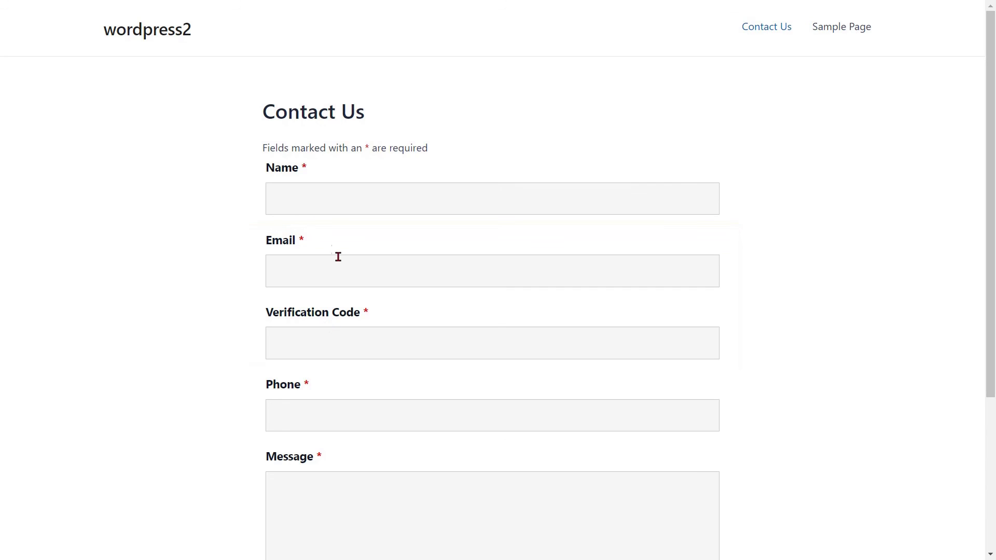
Enter the visitor's name and e-mail address, and request an e-mailed one-time passcode
left_click(311, 199)
type("John")
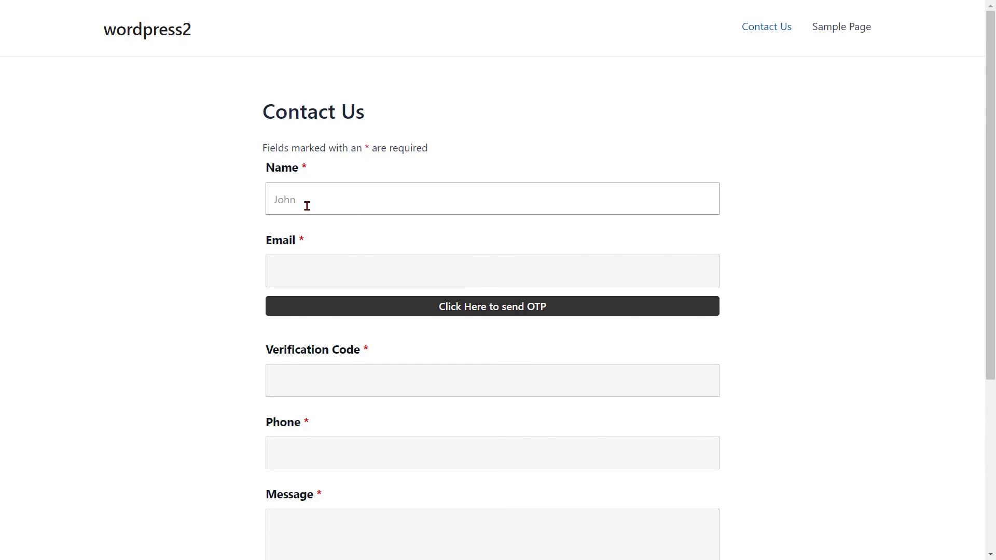
left_click(301, 275)
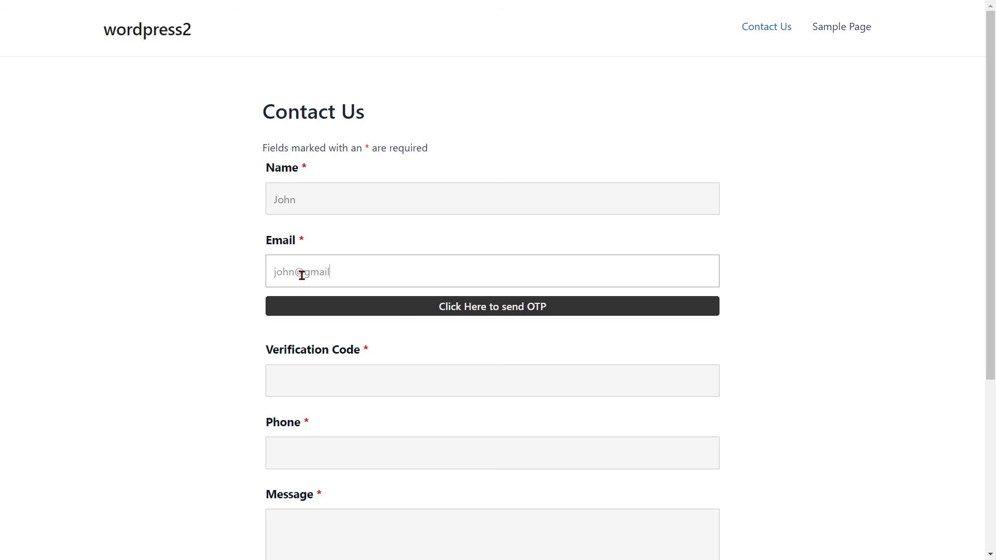
left_click(470, 304)
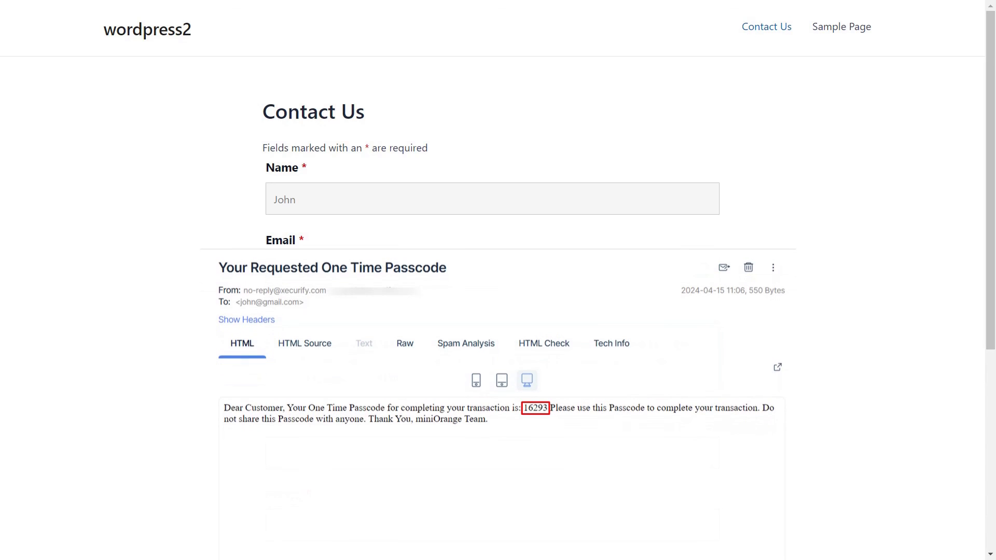
Enter the received passcode and the message 'Enter text message.', then submit the form
left_click(293, 454)
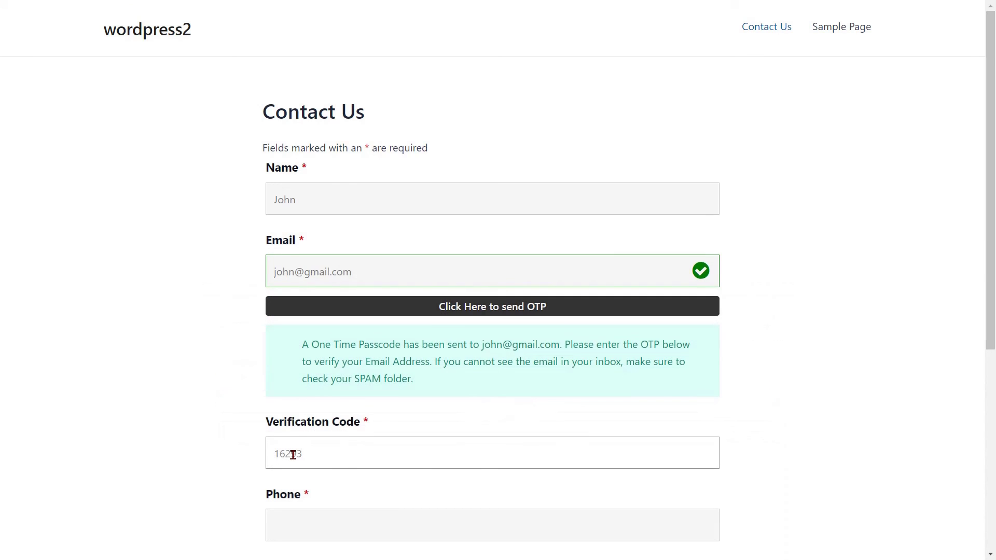
scroll(293, 454, "down", 6)
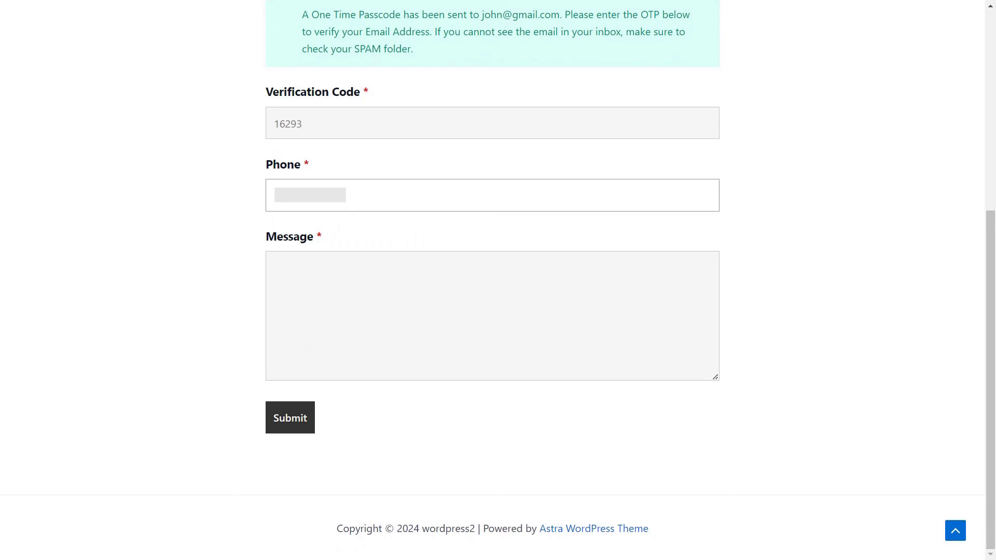
left_click(298, 264)
type("Enter text message.")
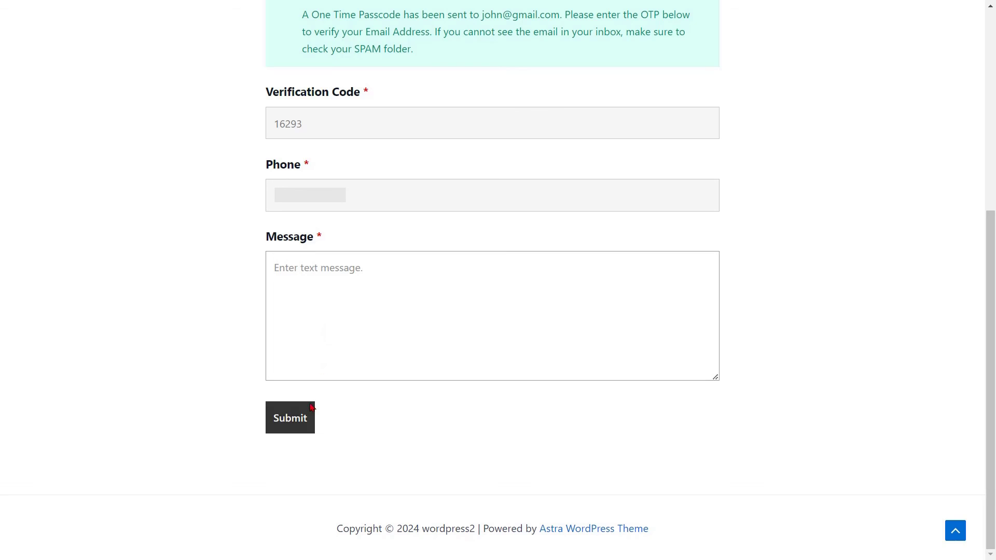
left_click(290, 420)
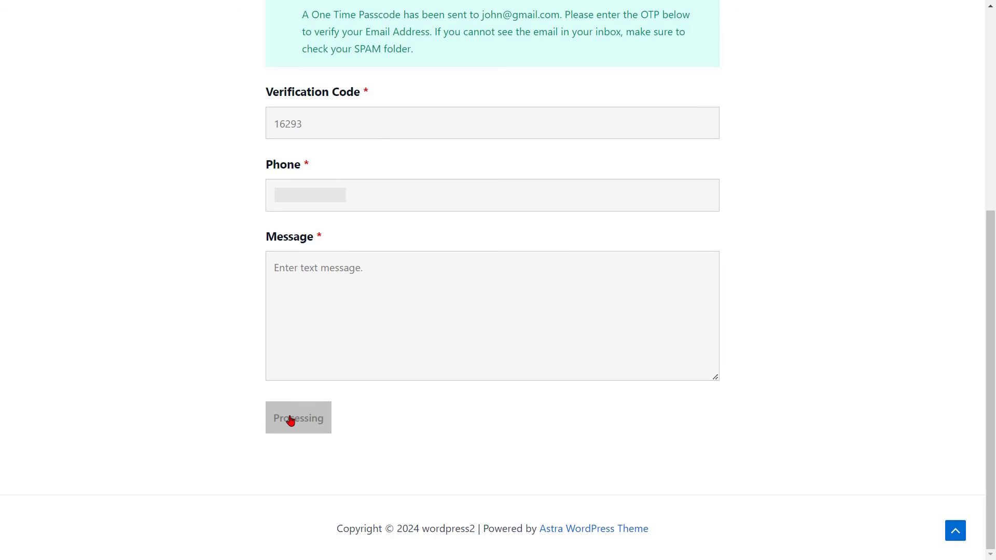